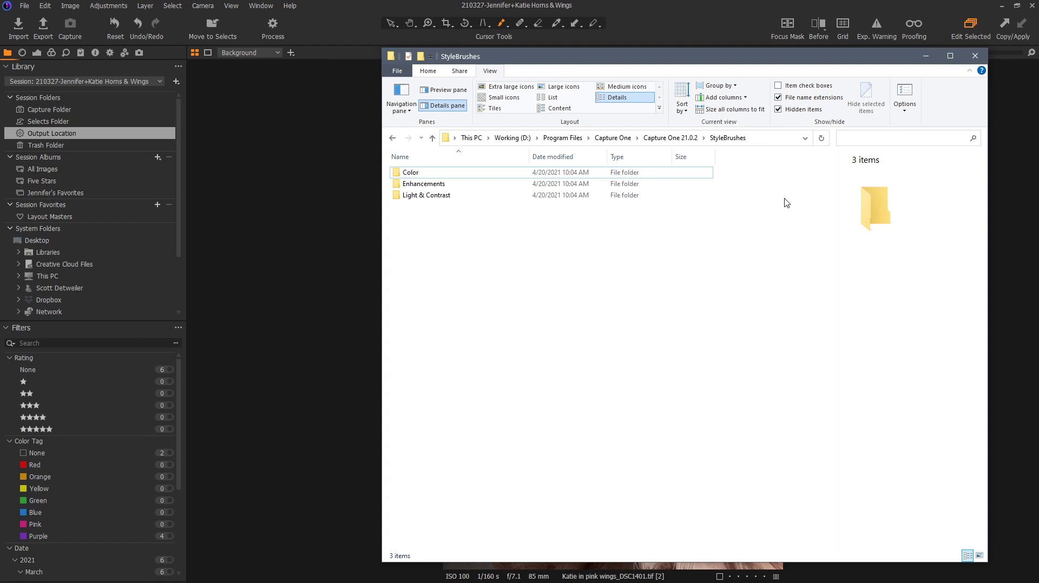
# - Return to the photo, show the Layers tools, and drag Style Brushes out to float beside the viewer
pyautogui.click(926, 57)
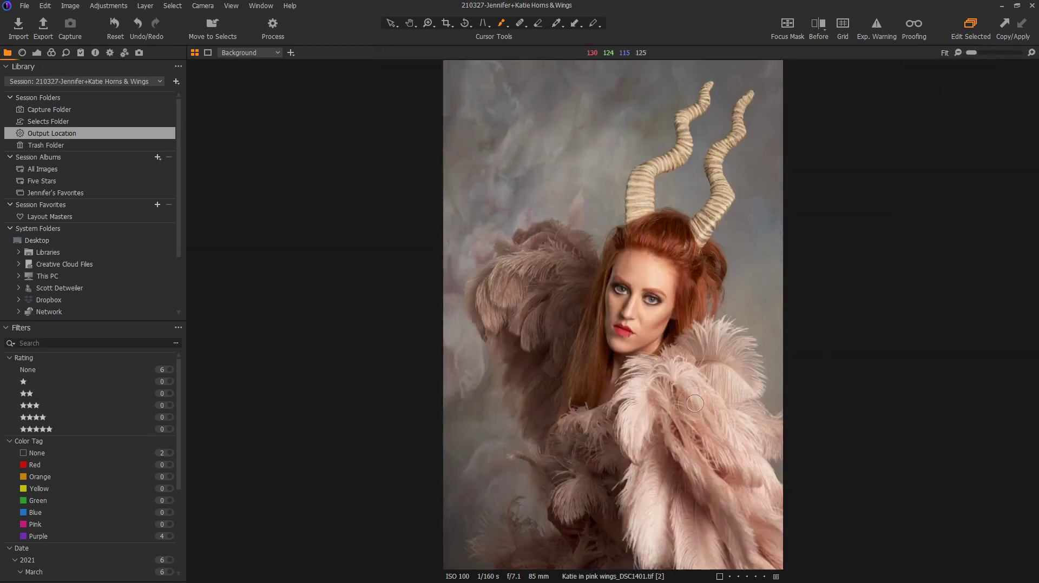
pyautogui.click(81, 53)
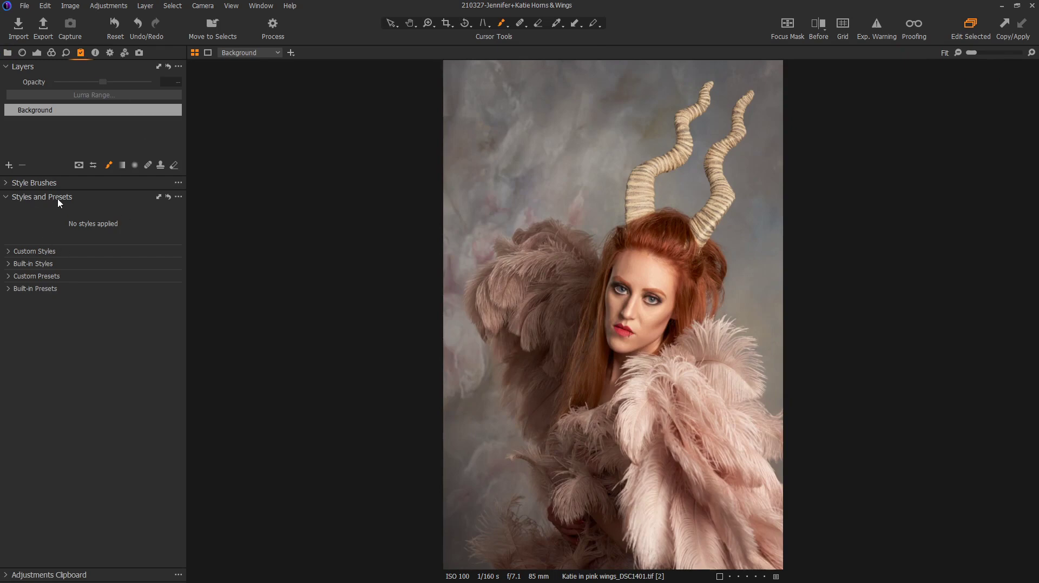
pyautogui.moveTo(58, 183)
pyautogui.mouseDown()
pyautogui.moveTo(336, 139)
pyautogui.moveTo(289, 103)
pyautogui.mouseUp()
# - Look through the Window and Add Tool menus, then dismiss them without adding a tool
pyautogui.click(258, 7)
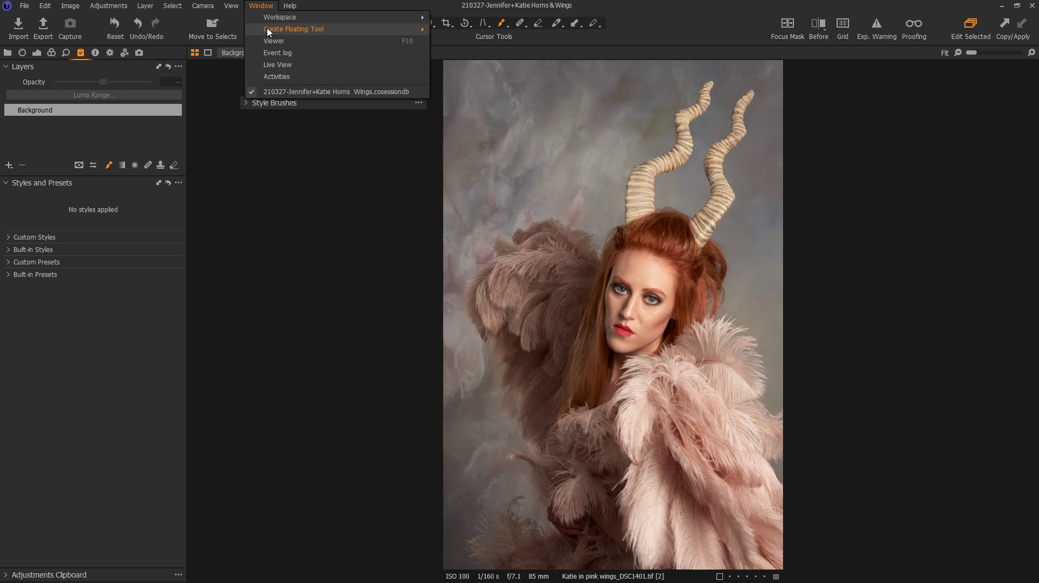
pyautogui.moveTo(269, 31)
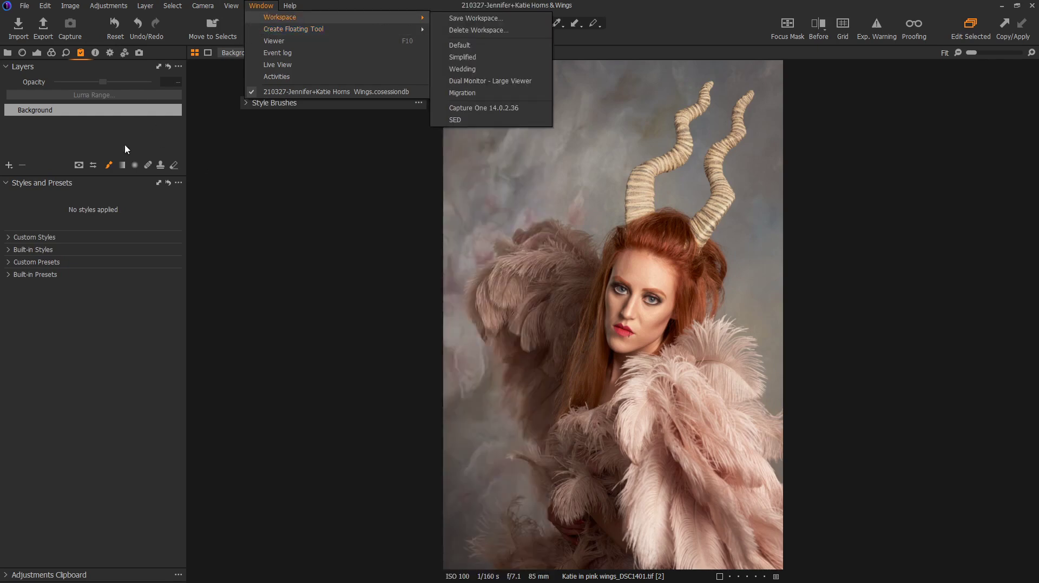
pyautogui.rightClick(104, 184)
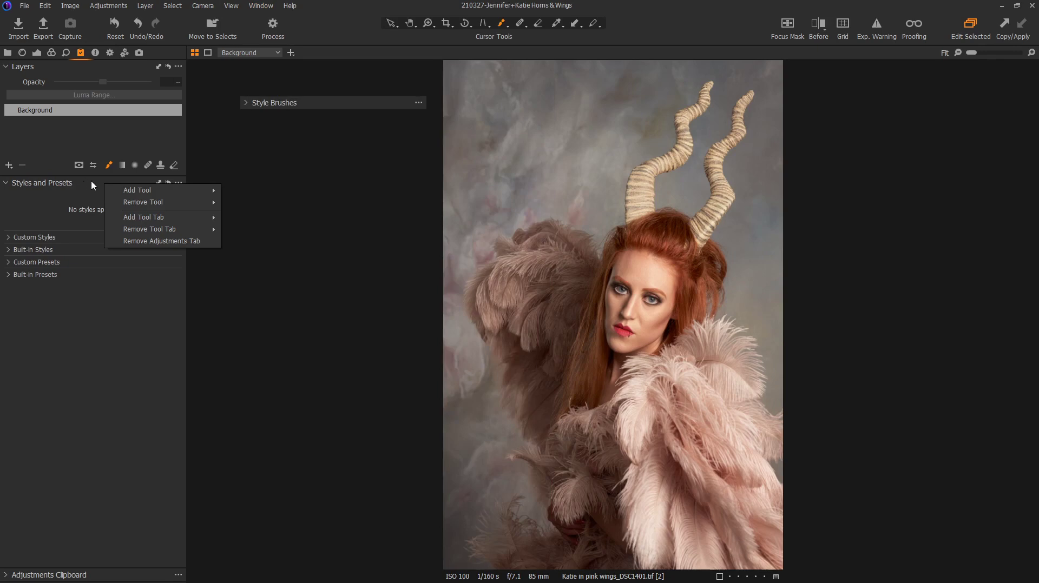
pyautogui.moveTo(150, 189)
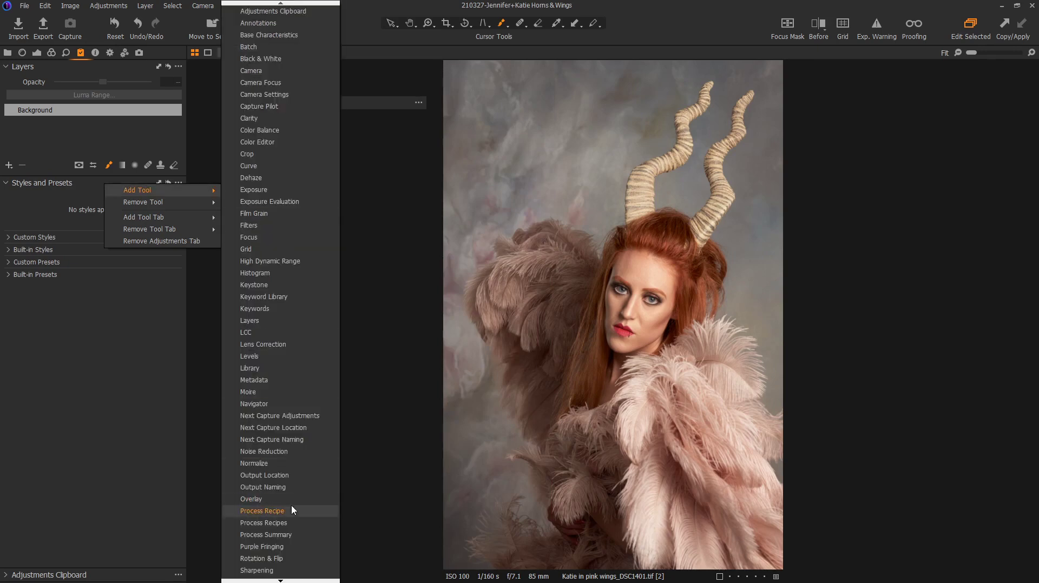
pyautogui.click(356, 204)
# - Expand Style Brushes, collapse Custom, stretch the panel taller, move it up-left, and expand Light & Contrast
pyautogui.click(247, 103)
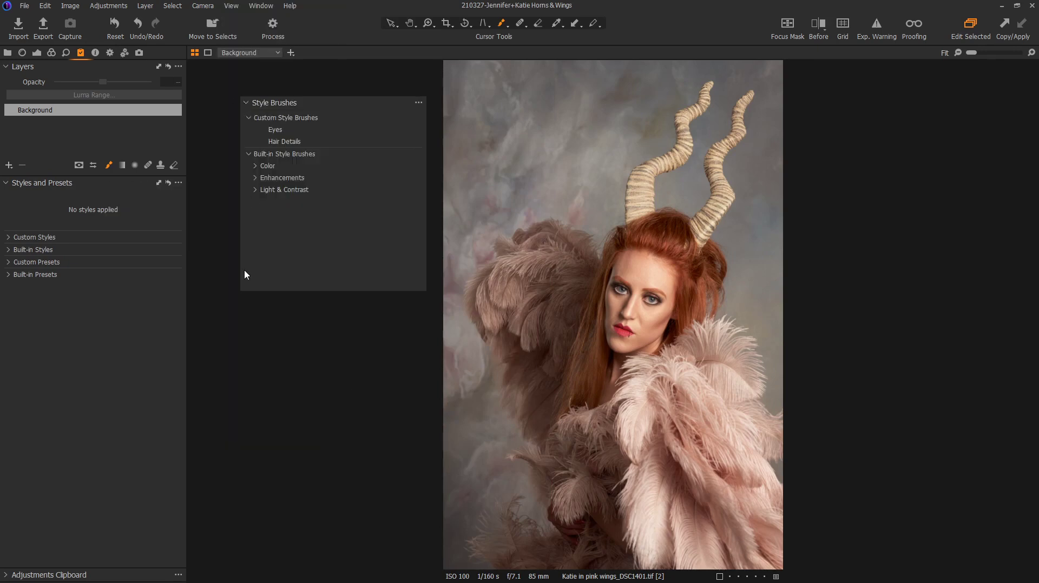
pyautogui.click(248, 118)
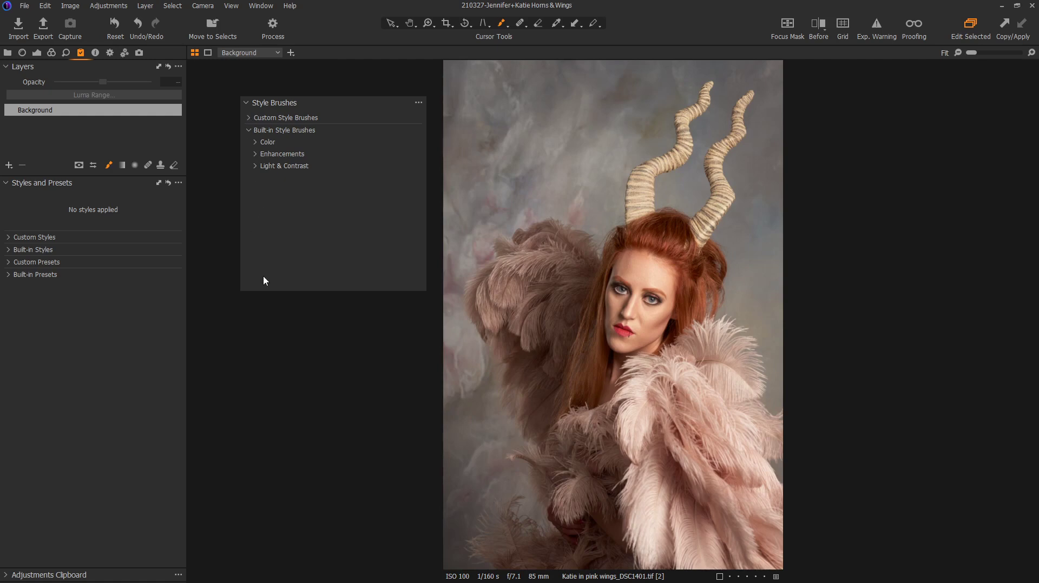
pyautogui.moveTo(264, 293); pyautogui.dragTo(265, 540)
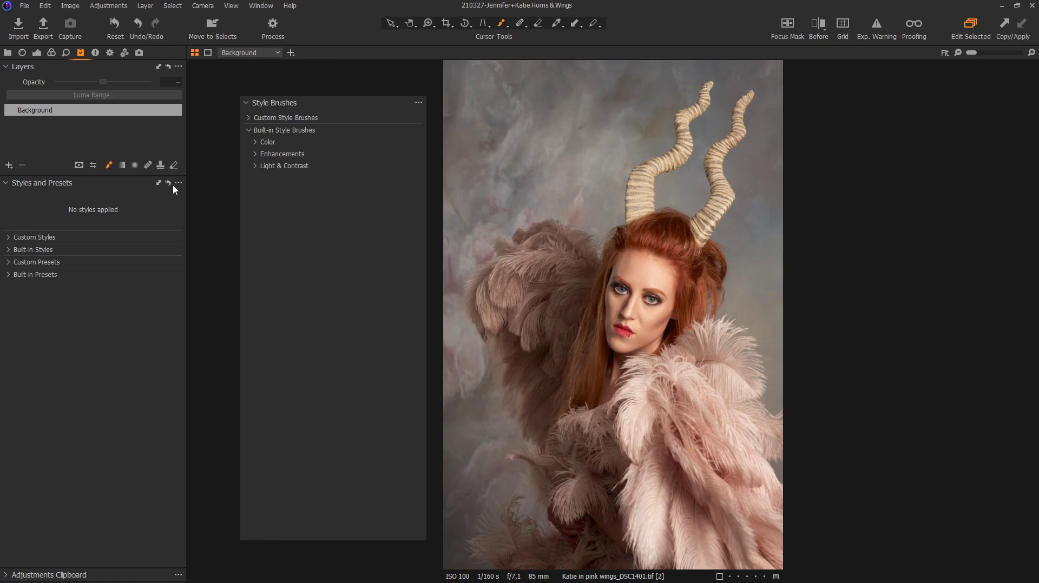
pyautogui.moveTo(355, 102); pyautogui.dragTo(314, 79)
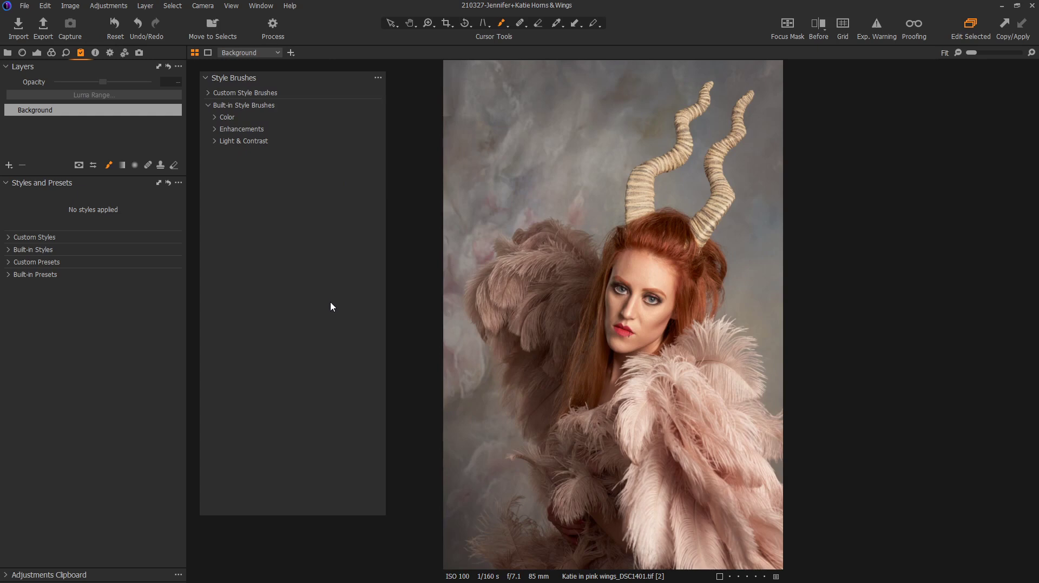
pyautogui.click(215, 141)
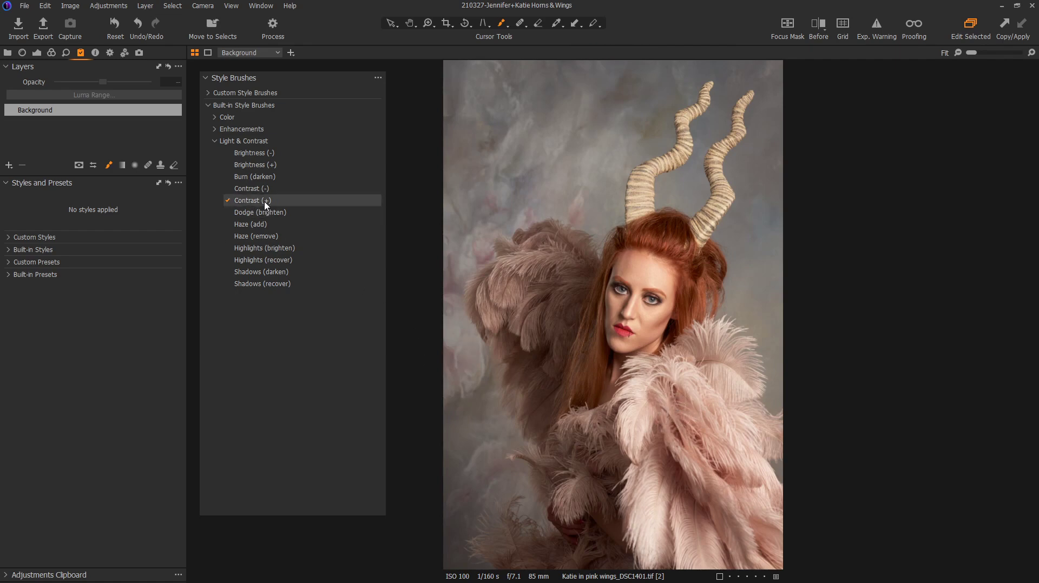
# - Check the brush size and flow, then paint Contrast (+) over the feathers around the model
pyautogui.rightClick(523, 278)
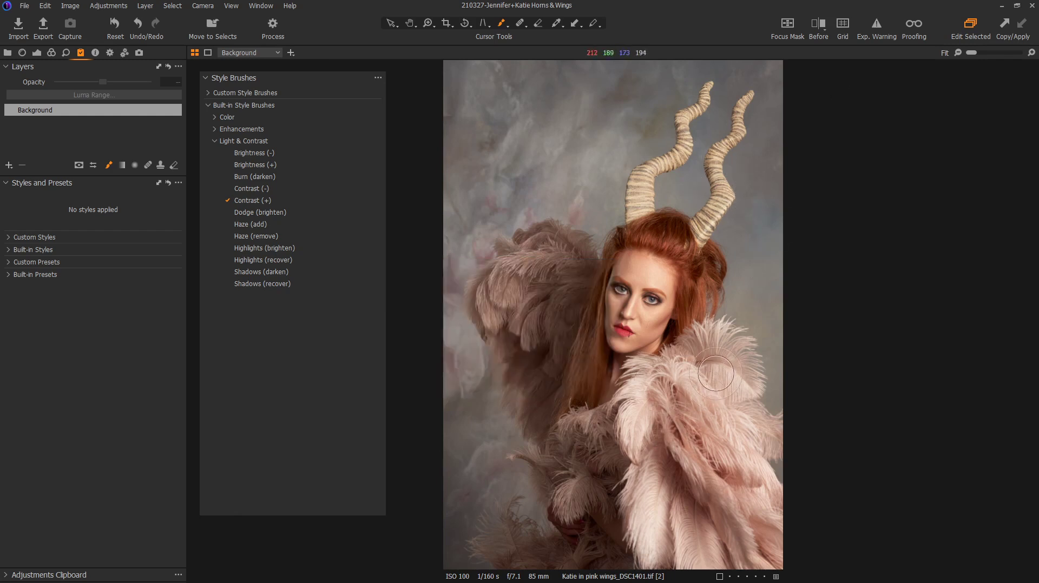
pyautogui.moveTo(715, 374)
pyautogui.mouseDown()
pyautogui.moveTo(683, 379)
pyautogui.moveTo(690, 422)
pyautogui.moveTo(653, 399)
pyautogui.moveTo(685, 395)
pyautogui.moveTo(707, 421)
pyautogui.moveTo(714, 483)
pyautogui.moveTo(685, 534)
pyautogui.moveTo(725, 548)
pyautogui.moveTo(725, 433)
pyautogui.moveTo(756, 500)
pyautogui.moveTo(749, 548)
pyautogui.moveTo(694, 429)
pyautogui.moveTo(644, 402)
pyautogui.moveTo(654, 504)
pyautogui.moveTo(686, 551)
pyautogui.moveTo(689, 401)
pyautogui.moveTo(715, 366)
pyautogui.moveTo(727, 414)
pyautogui.moveTo(530, 388)
pyautogui.moveTo(545, 282)
pyautogui.moveTo(513, 298)
pyautogui.moveTo(550, 275)
pyautogui.moveTo(528, 291)
pyautogui.moveTo(542, 400)
pyautogui.moveTo(556, 276)
pyautogui.moveTo(537, 280)
pyautogui.moveTo(541, 335)
pyautogui.moveTo(601, 445)
pyautogui.moveTo(624, 420)
pyautogui.moveTo(591, 450)
pyautogui.moveTo(667, 497)
pyautogui.moveTo(612, 496)
pyautogui.mouseUp()
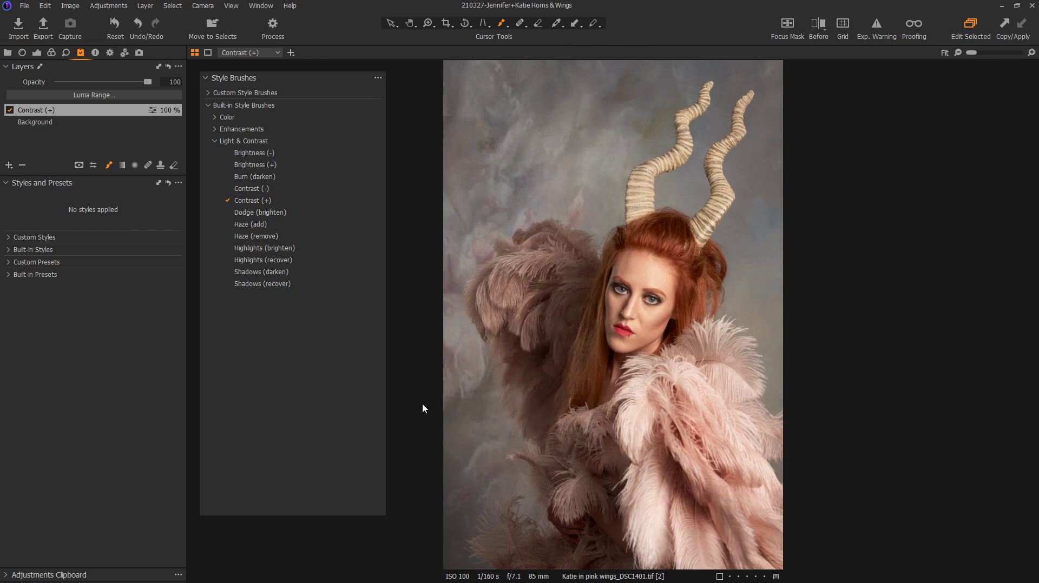
# - Drag the Contrast (+) layer's Exposure Contrast slider down from 50 to 25
pyautogui.click(37, 53)
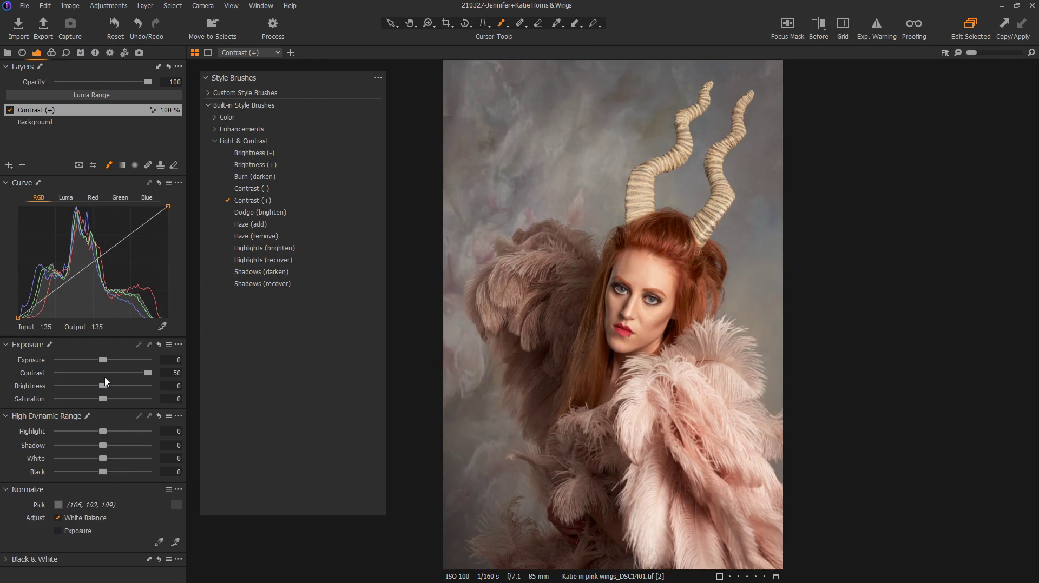
pyautogui.click(51, 53)
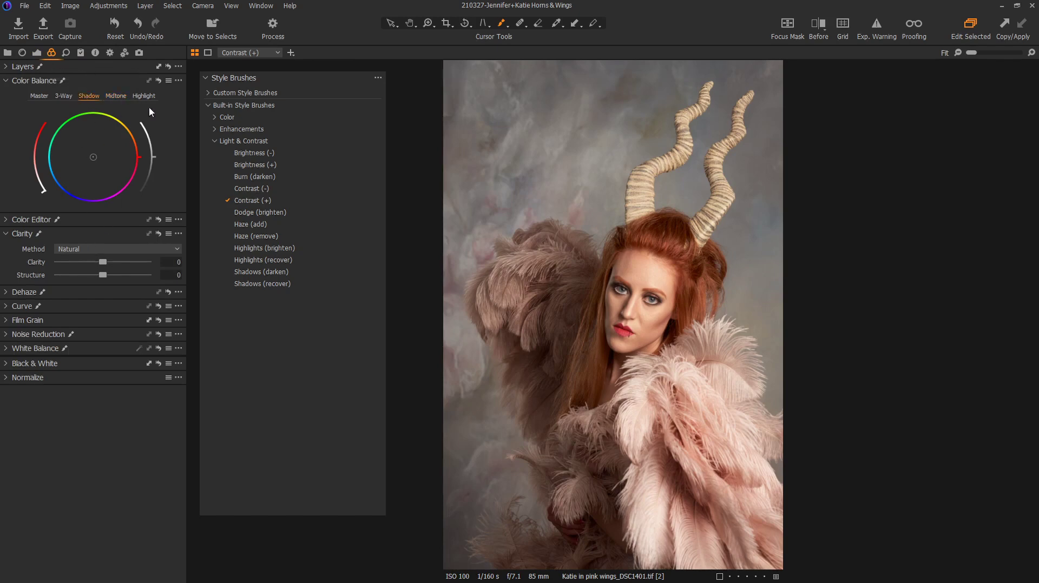
pyautogui.click(37, 54)
pyautogui.moveTo(145, 377); pyautogui.dragTo(125, 379)
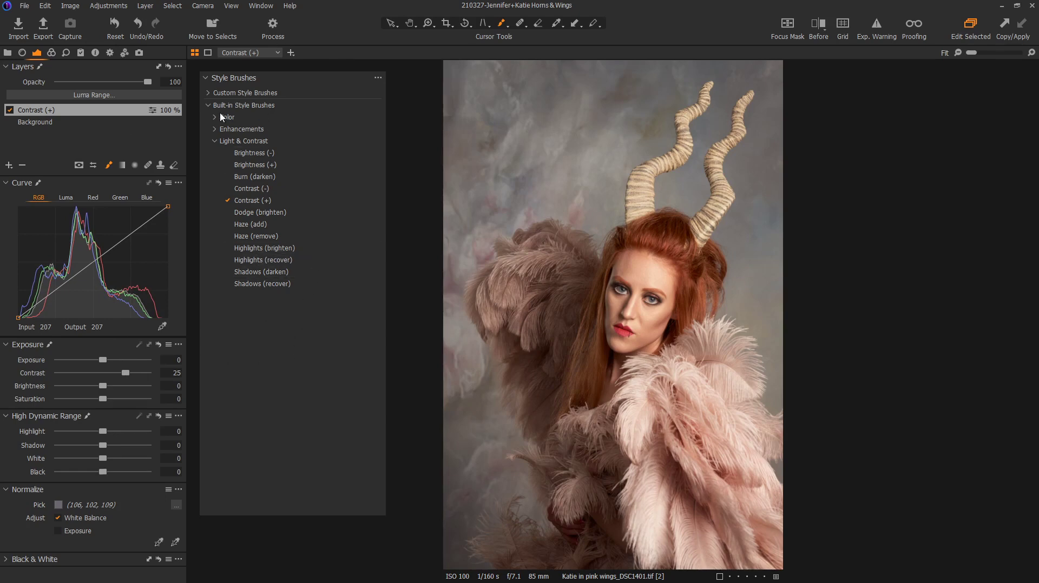
# - Choose the Hair Details custom brush, set flow 100 and size 248, and paint the hair
pyautogui.click(214, 139)
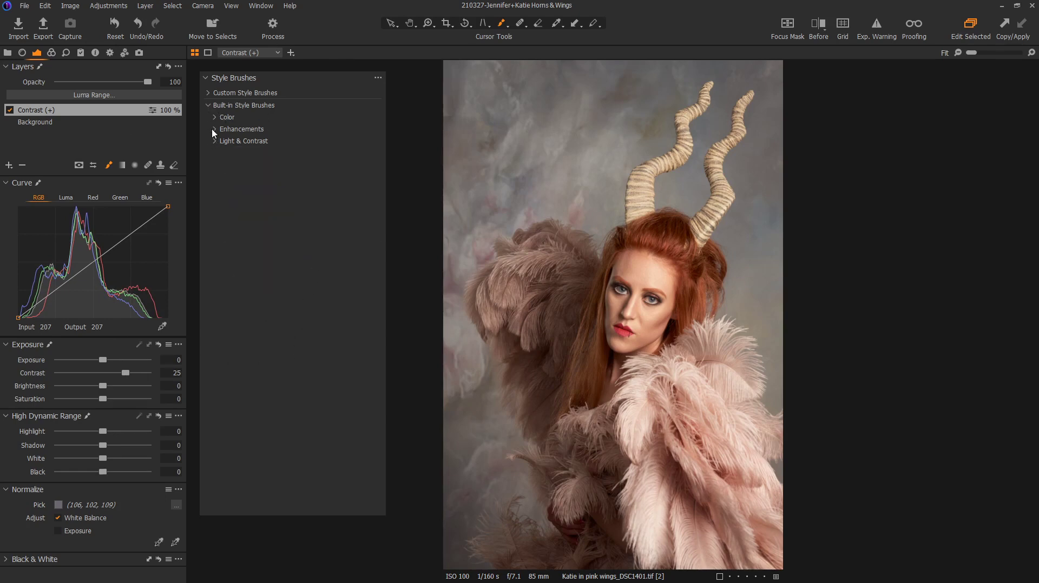
pyautogui.click(209, 92)
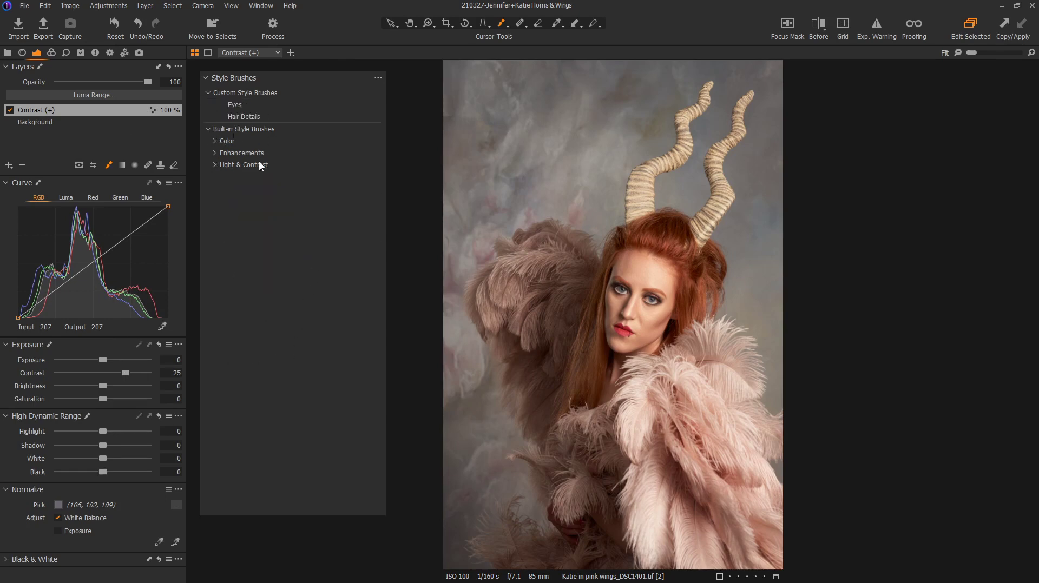
pyautogui.click(245, 117)
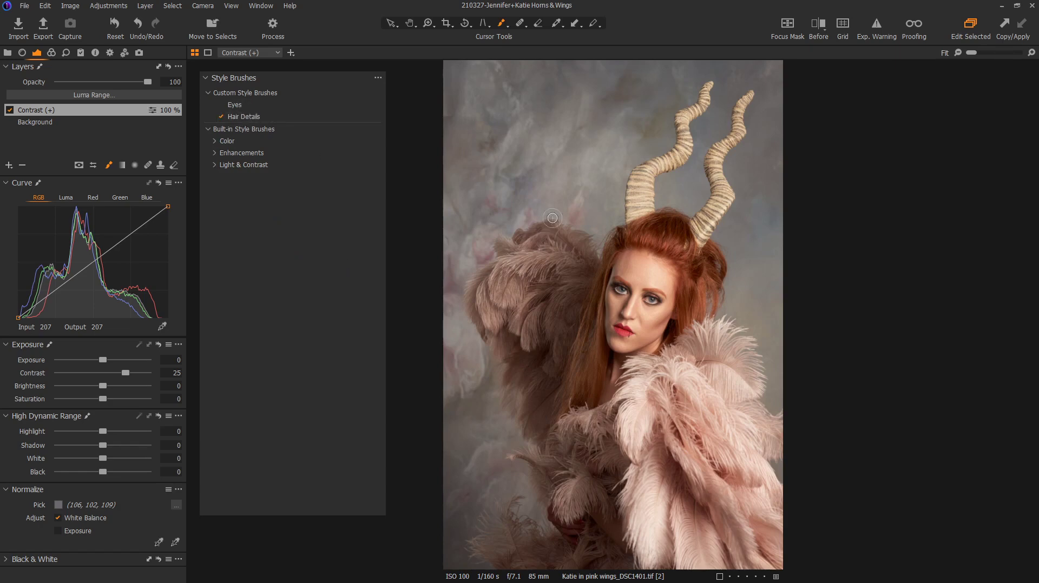
pyautogui.rightClick(652, 242)
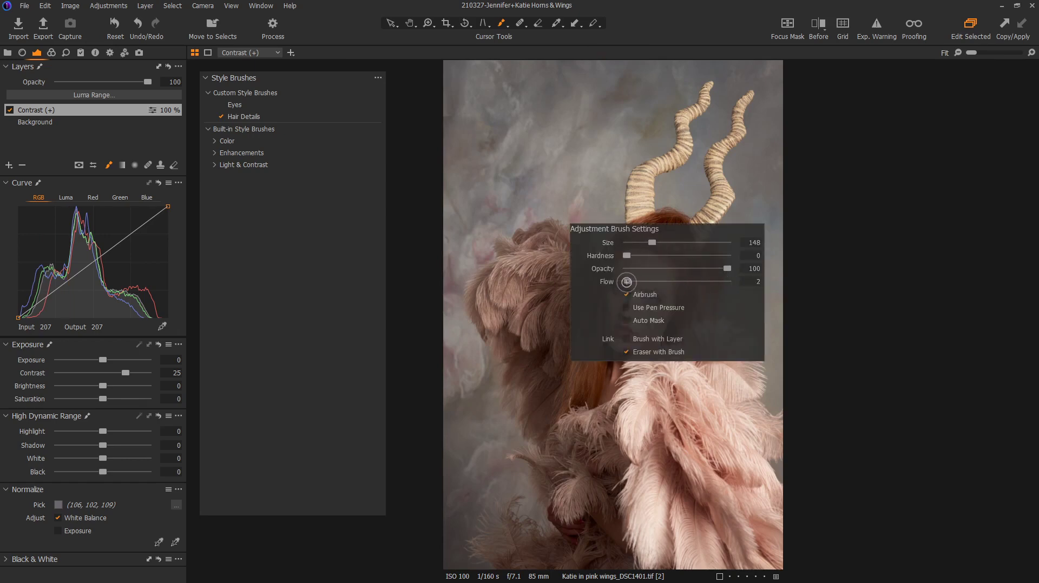
pyautogui.click(720, 283)
pyautogui.moveTo(720, 285); pyautogui.dragTo(736, 279)
pyautogui.moveTo(652, 243)
pyautogui.mouseDown()
pyautogui.moveTo(680, 248)
pyautogui.moveTo(695, 273)
pyautogui.moveTo(690, 318)
pyautogui.moveTo(610, 354)
pyautogui.moveTo(578, 349)
pyautogui.moveTo(592, 320)
pyautogui.moveTo(582, 392)
pyautogui.moveTo(595, 337)
pyautogui.mouseUp()
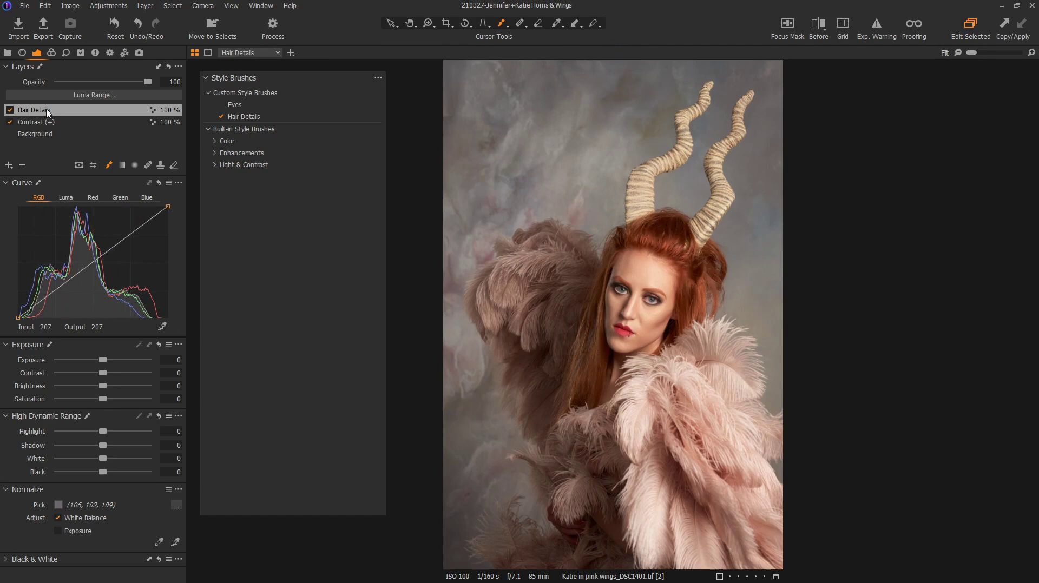
# - Inspect the Hair Details layer's color settings and toggle the layer off and on to compare
pyautogui.click(51, 53)
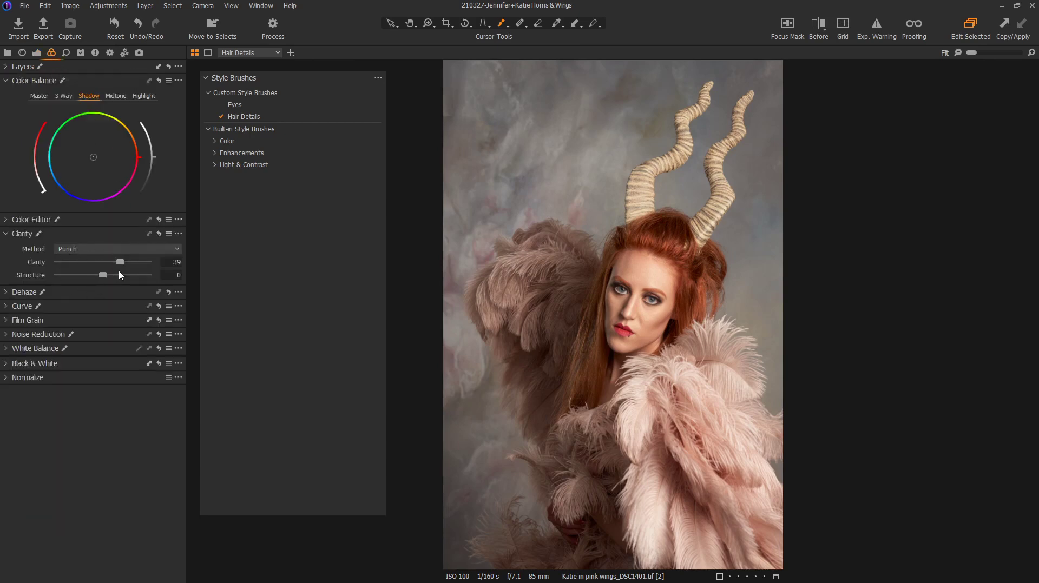
pyautogui.click(9, 67)
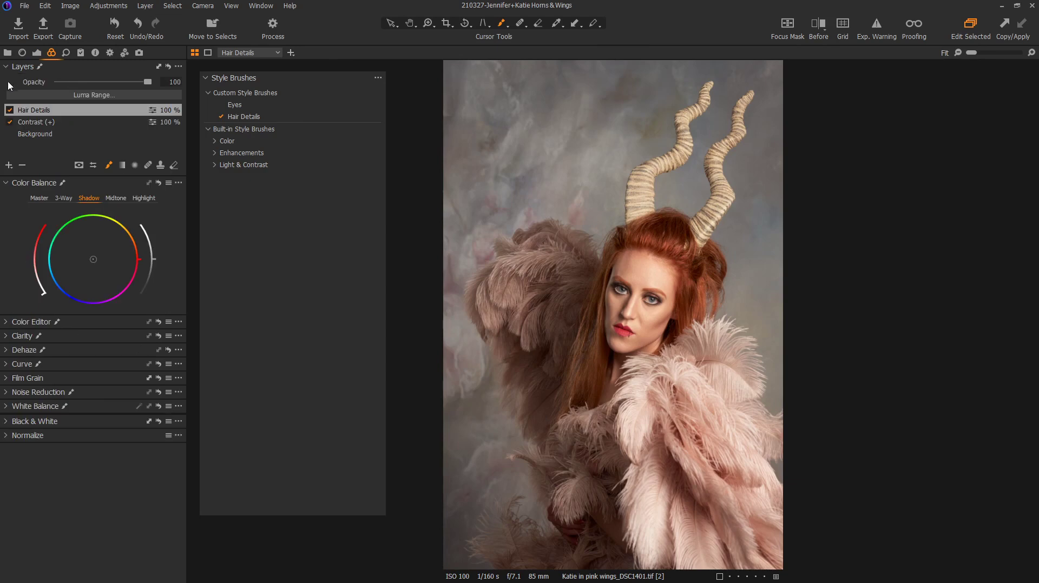
pyautogui.click(10, 110)
pyautogui.click(10, 110)
pyautogui.click(37, 53)
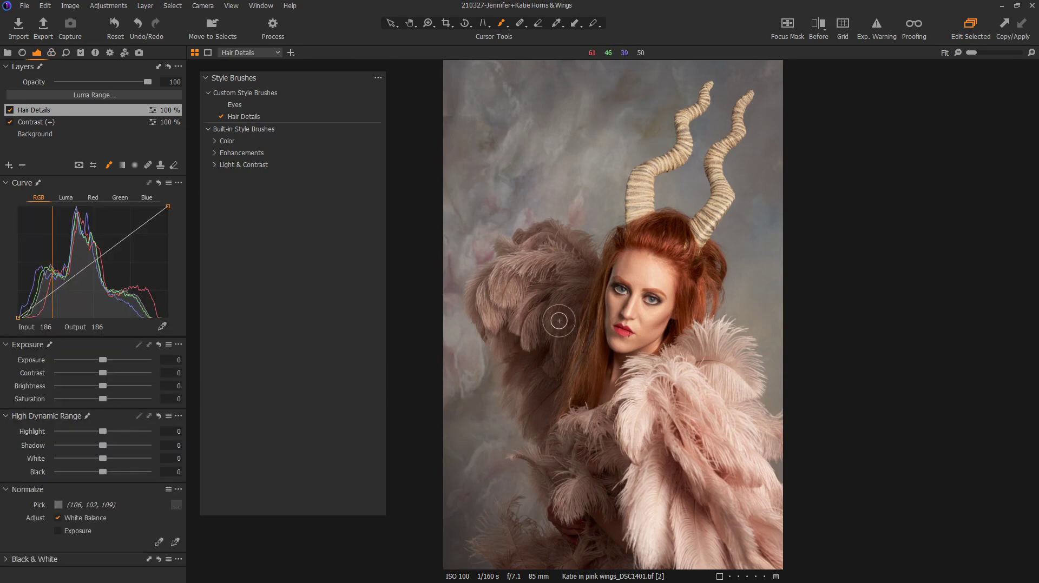
# - Add a new adjustment layer and rename it 'Like This Video'
pyautogui.click(9, 165)
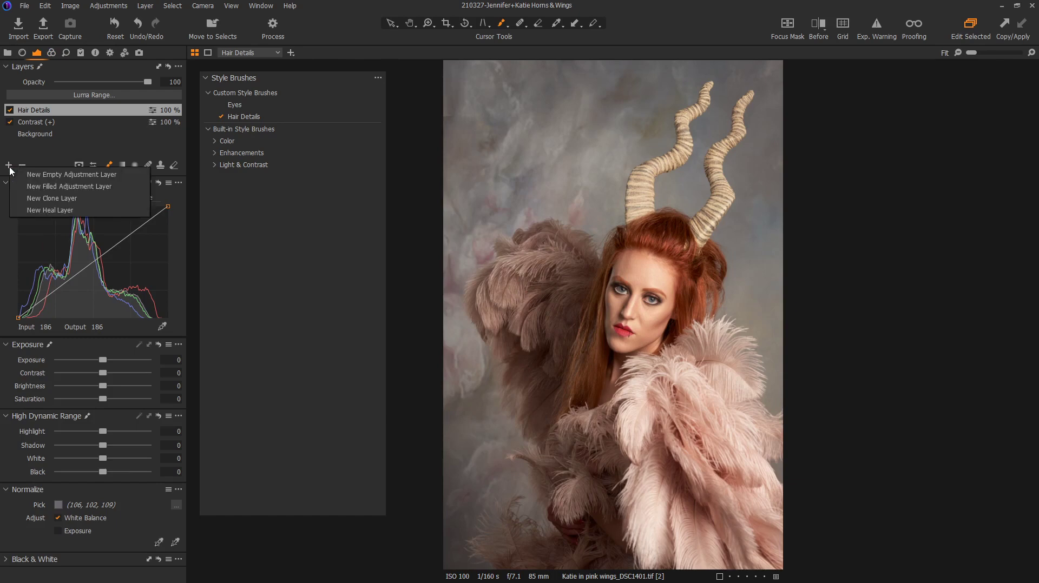
pyautogui.click(22, 175)
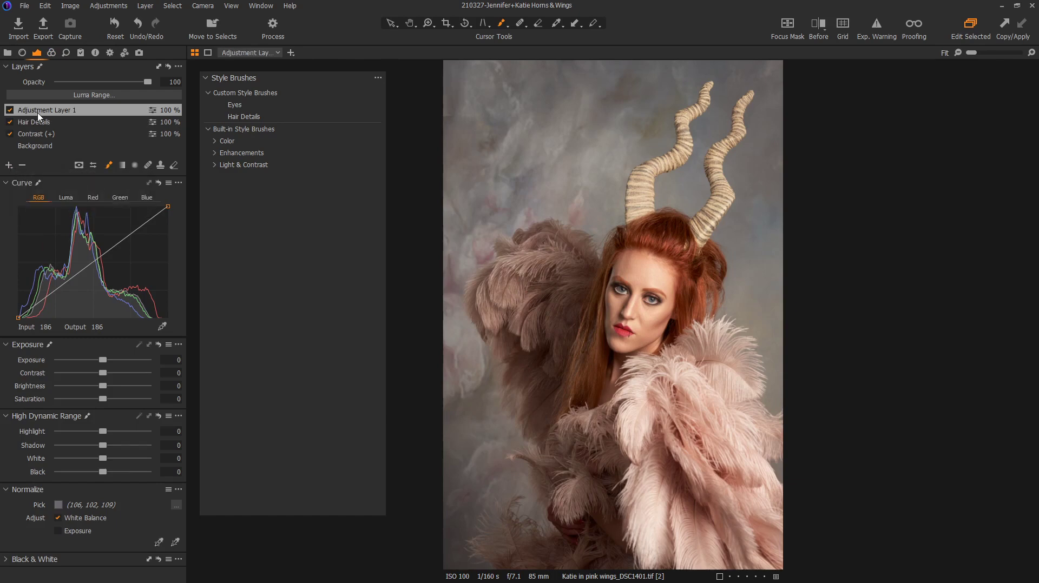
pyautogui.doubleClick(39, 111)
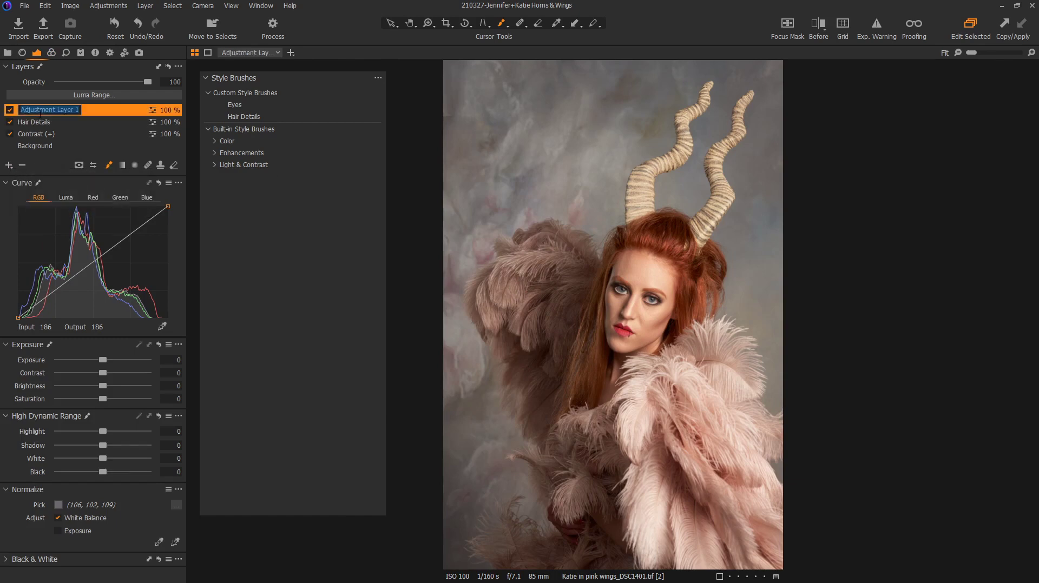
pyautogui.write('Like This Video')
pyautogui.press('Return')
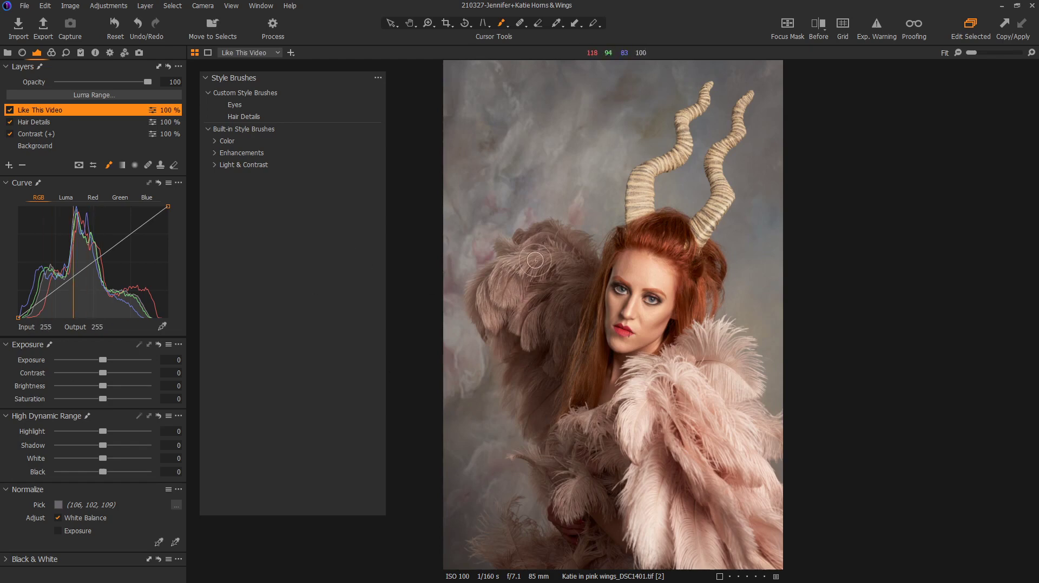
# - Paint a first stroke on the left feathers and preview it as a mask overlay
pyautogui.moveTo(519, 273)
pyautogui.mouseDown()
pyautogui.moveTo(546, 270)
pyautogui.moveTo(570, 302)
pyautogui.moveTo(522, 320)
pyautogui.moveTo(535, 297)
pyautogui.moveTo(553, 323)
pyautogui.mouseUp()
pyautogui.press('m')
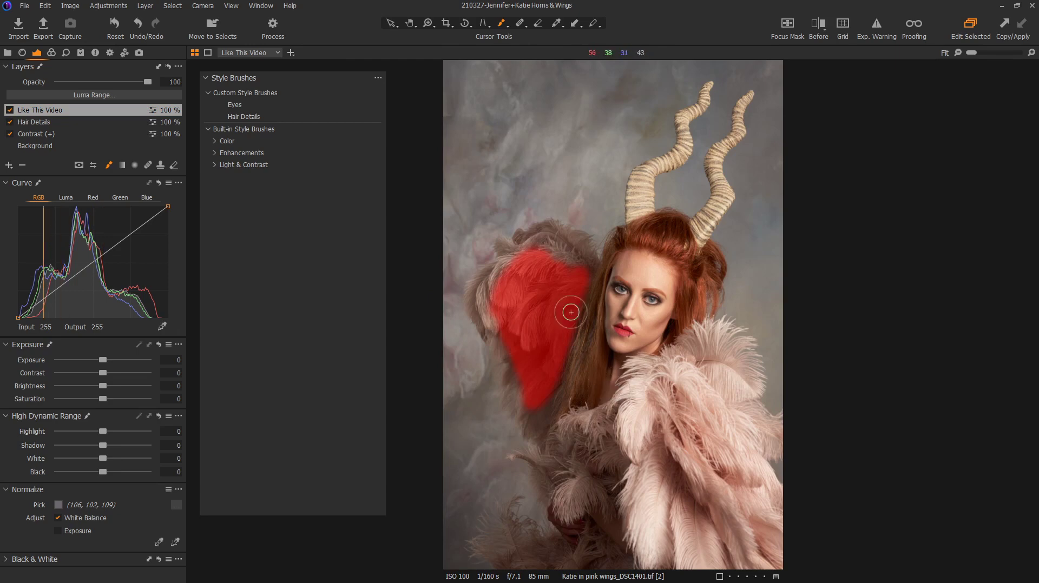
pyautogui.press('m')
# - Lower brush flow to 6, paint the left feather wing, and check the mask with M and Alt+M
pyautogui.rightClick(550, 288)
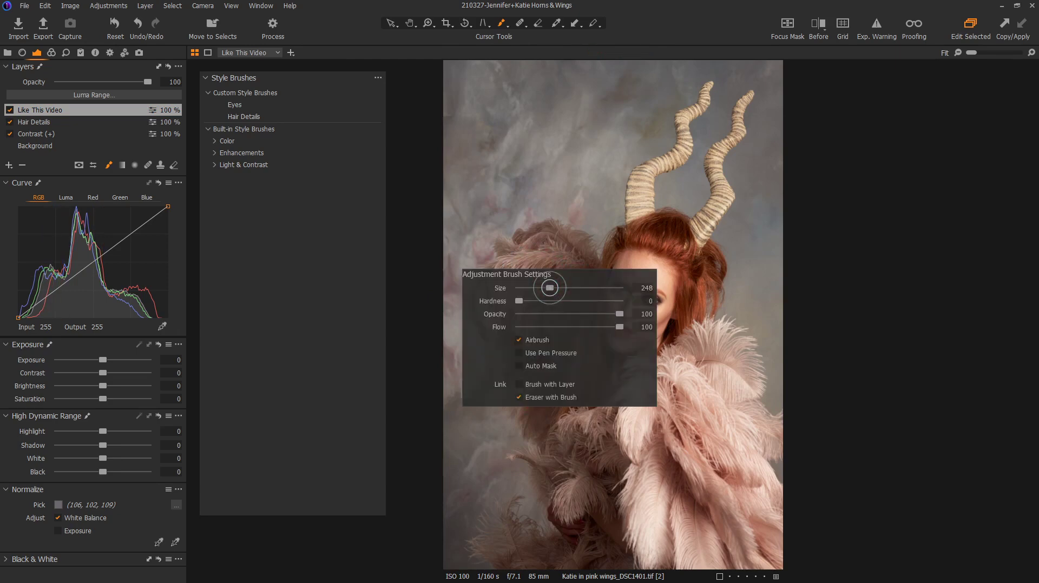
pyautogui.moveTo(620, 326); pyautogui.dragTo(523, 327)
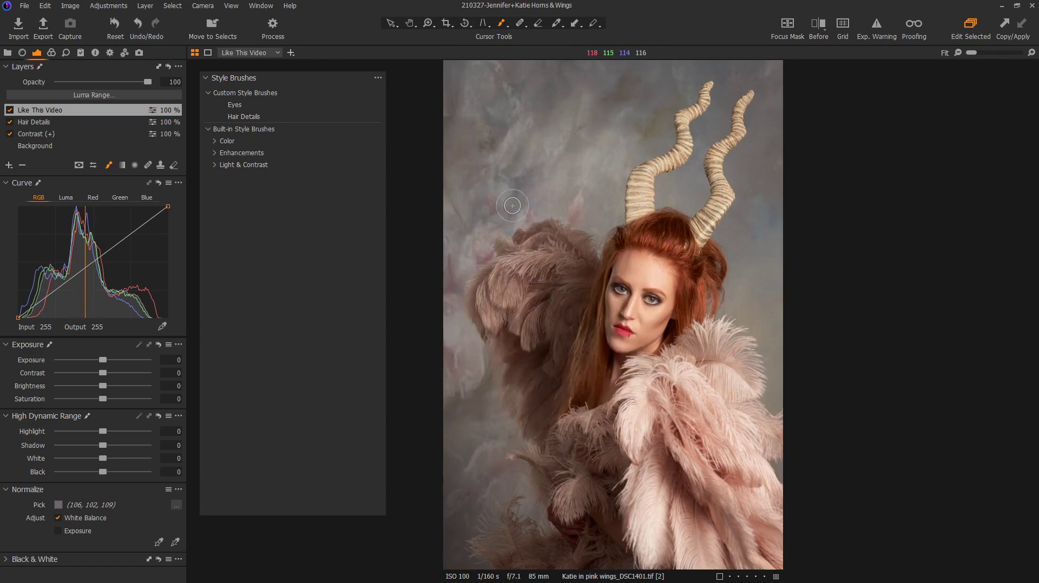
pyautogui.moveTo(584, 287)
pyautogui.mouseDown()
pyautogui.moveTo(568, 304)
pyautogui.moveTo(568, 266)
pyautogui.moveTo(573, 279)
pyautogui.moveTo(586, 259)
pyautogui.moveTo(561, 249)
pyautogui.moveTo(563, 265)
pyautogui.moveTo(578, 258)
pyautogui.moveTo(534, 250)
pyautogui.moveTo(551, 250)
pyautogui.moveTo(526, 256)
pyautogui.moveTo(521, 322)
pyautogui.moveTo(501, 368)
pyautogui.mouseUp()
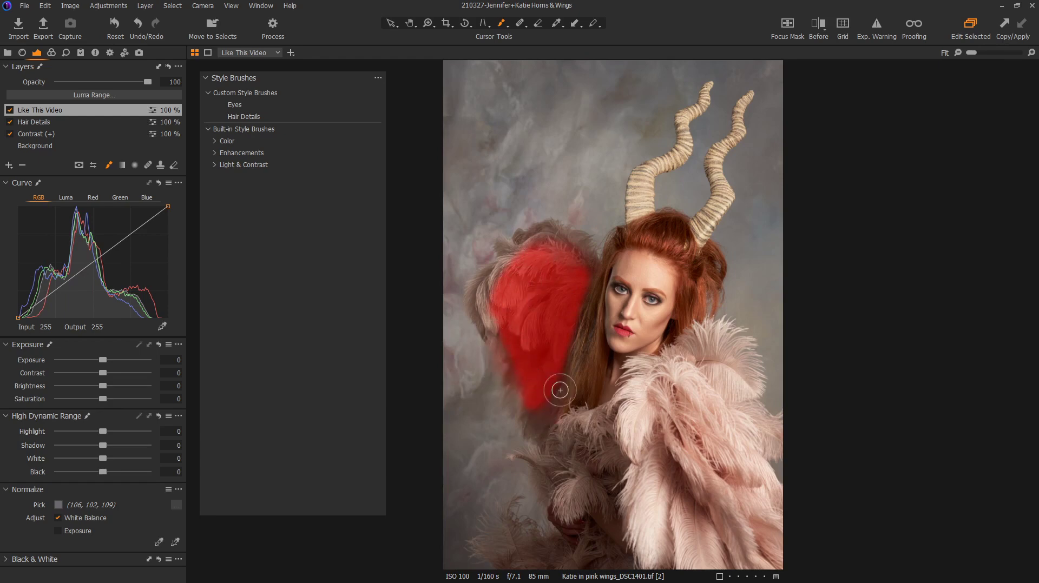
pyautogui.moveTo(572, 366); pyautogui.dragTo(569, 364)
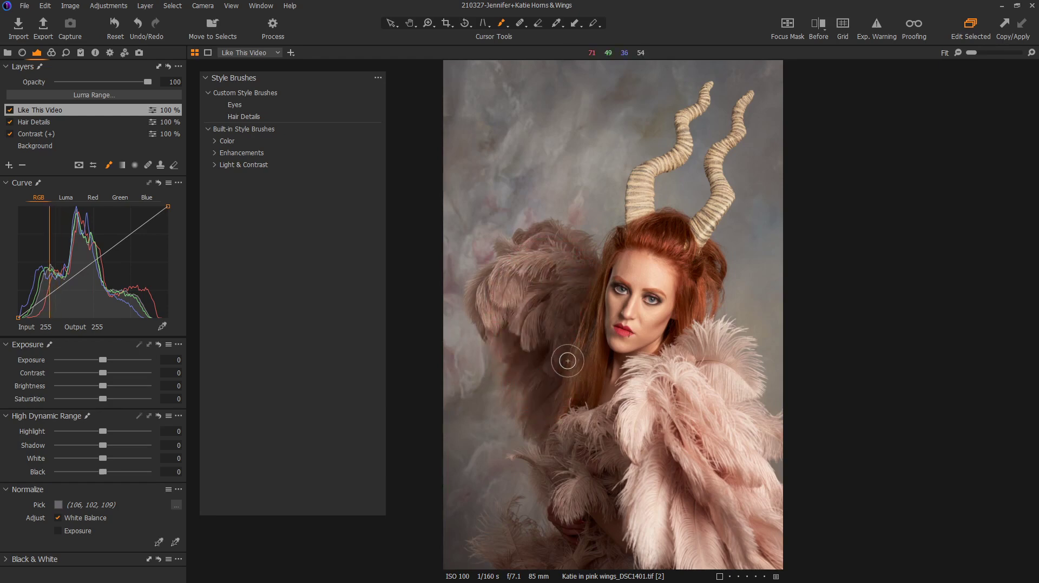
pyautogui.hotkey('alt', 'm')
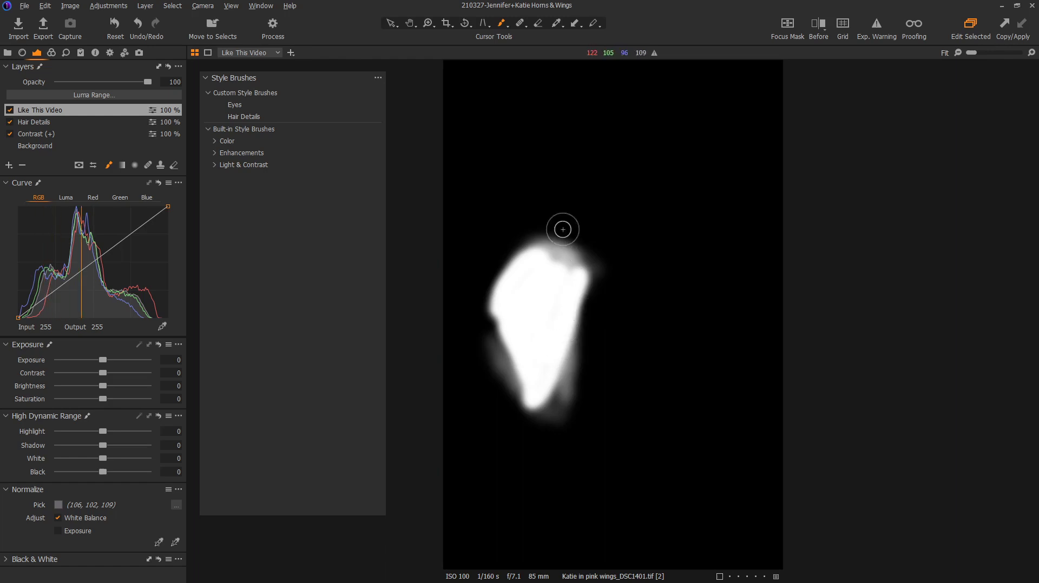
pyautogui.hotkey('alt', 'm')
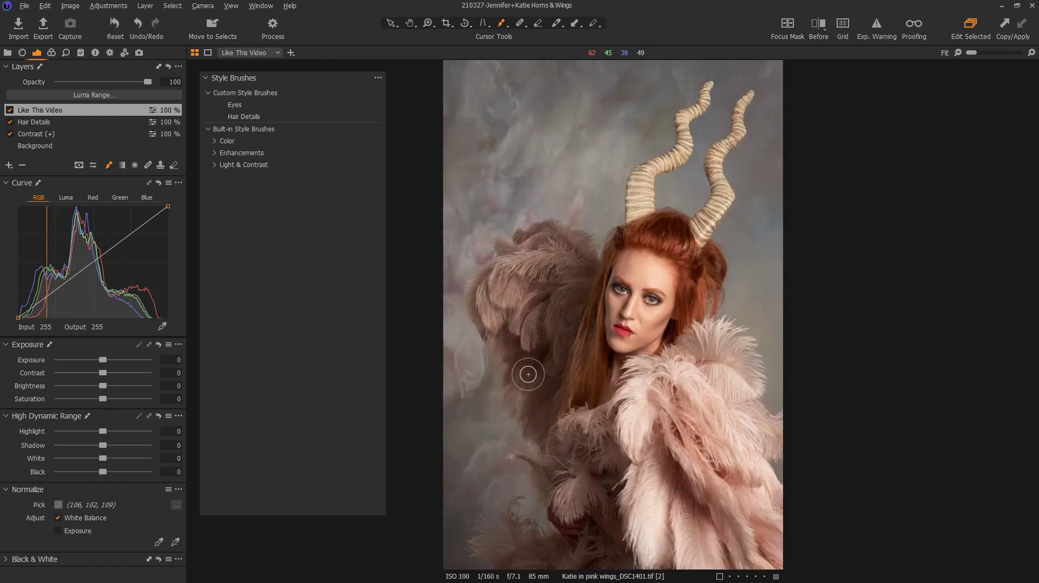
pyautogui.press('m')
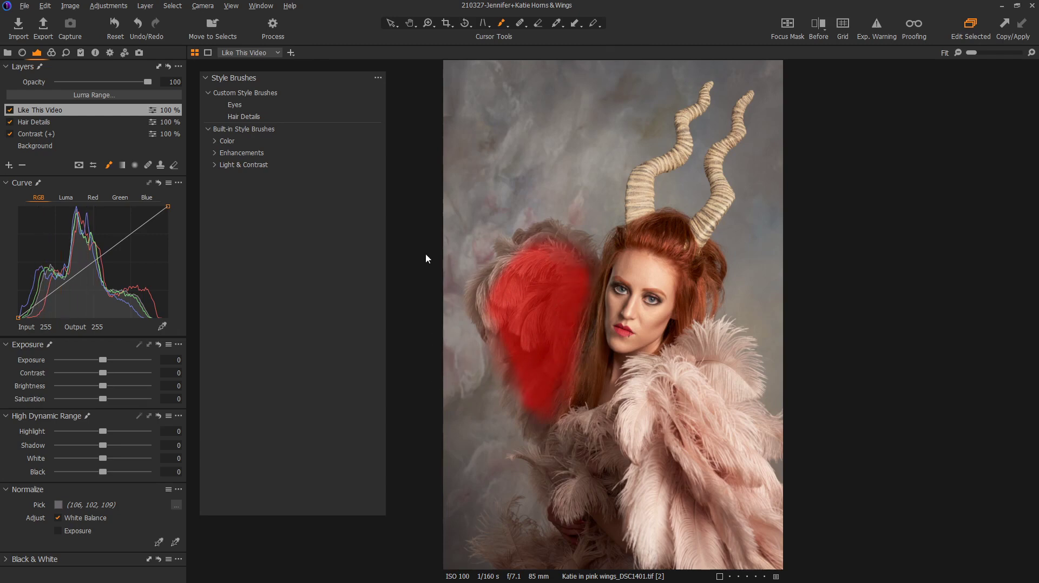
pyautogui.press('m')
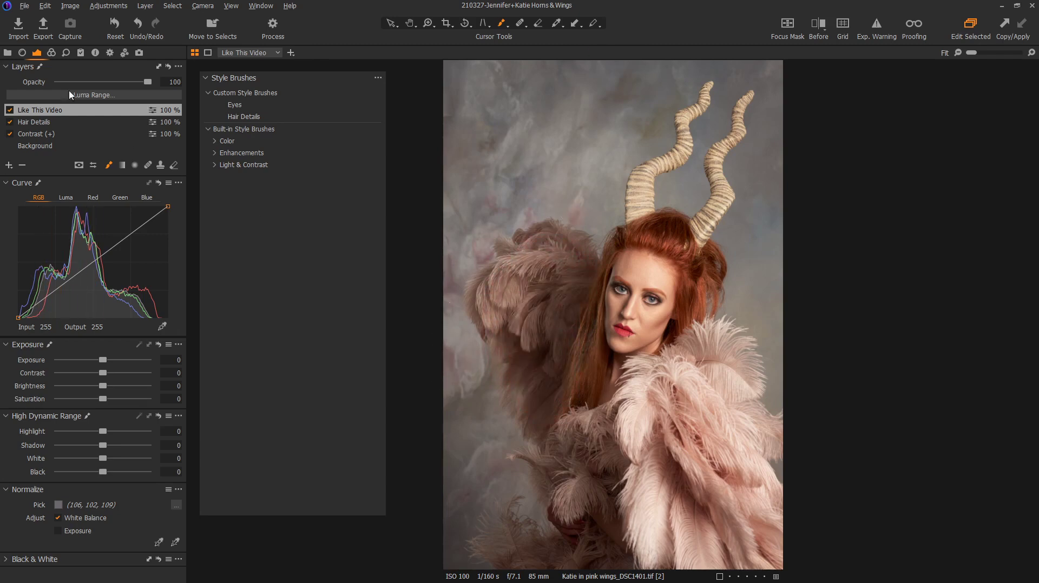
# - Nudge the layer's contrast up and set Clarity to Classic method at 16, then check the mask
pyautogui.moveTo(105, 373); pyautogui.dragTo(112, 373)
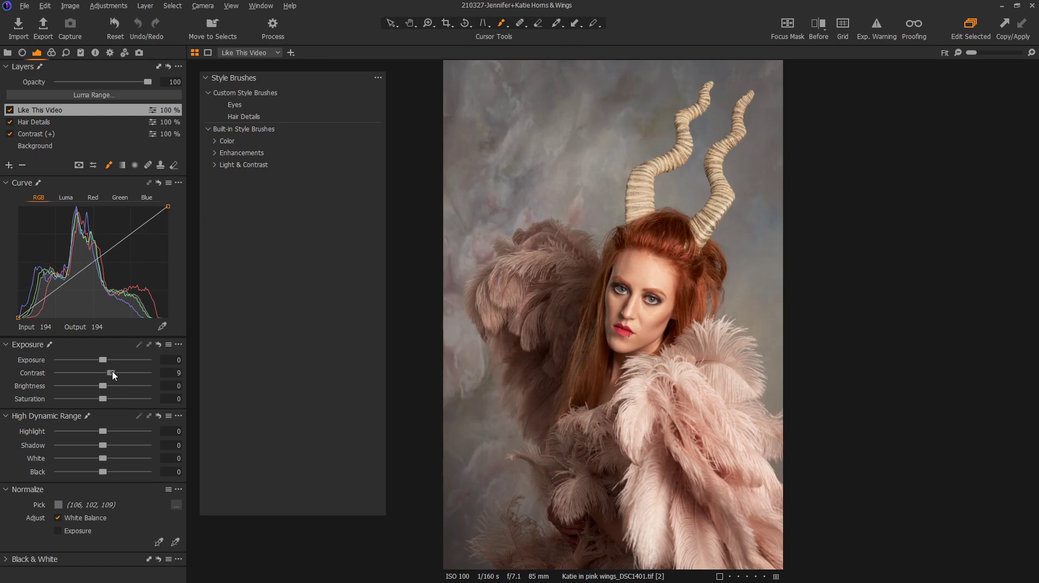
pyautogui.click(51, 53)
pyautogui.click(19, 336)
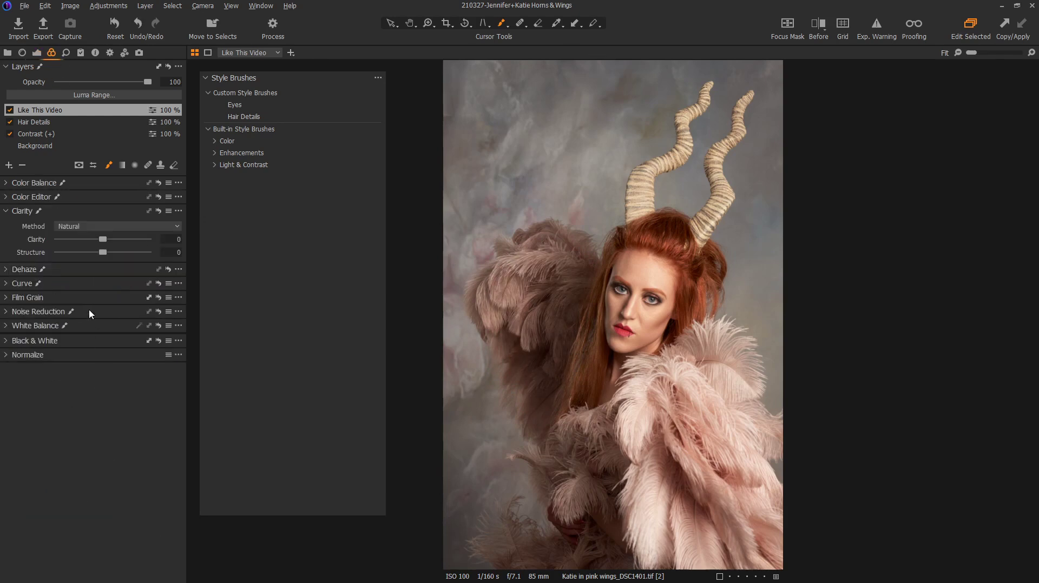
pyautogui.moveTo(108, 239); pyautogui.dragTo(115, 243)
pyautogui.click(118, 224)
pyautogui.click(104, 269)
pyautogui.moveTo(114, 243); pyautogui.dragTo(112, 245)
pyautogui.press('m')
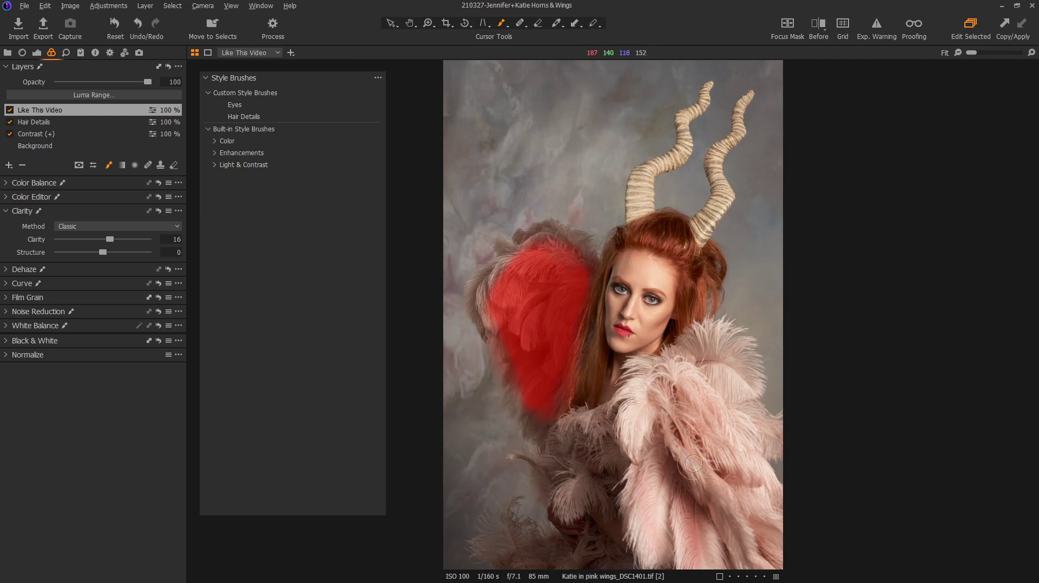
pyautogui.press('m')
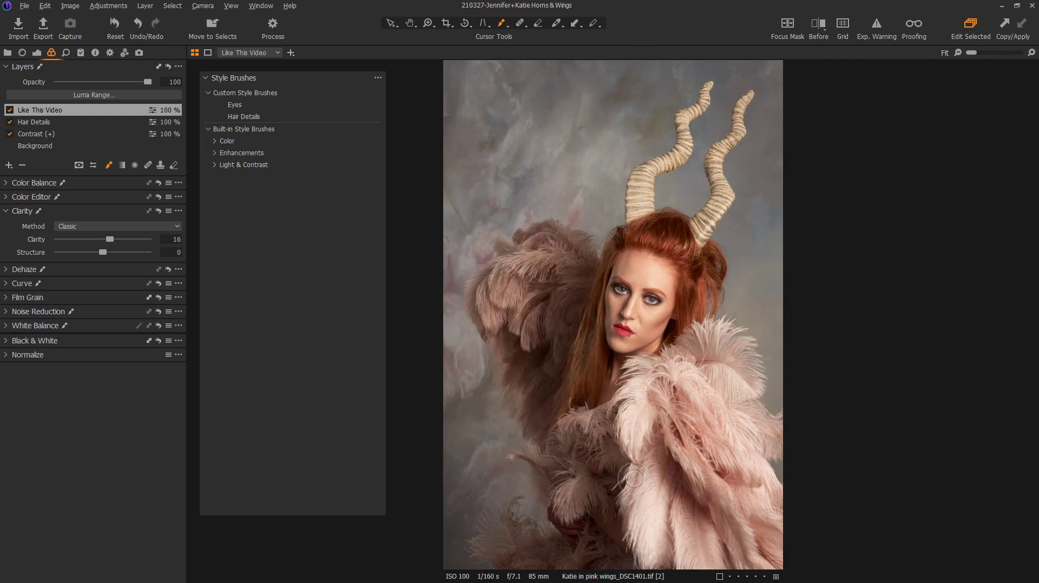
# - Save the Like This Video layer's adjustments as a style brush, excluding brush and eraser settings
pyautogui.rightClick(38, 114)
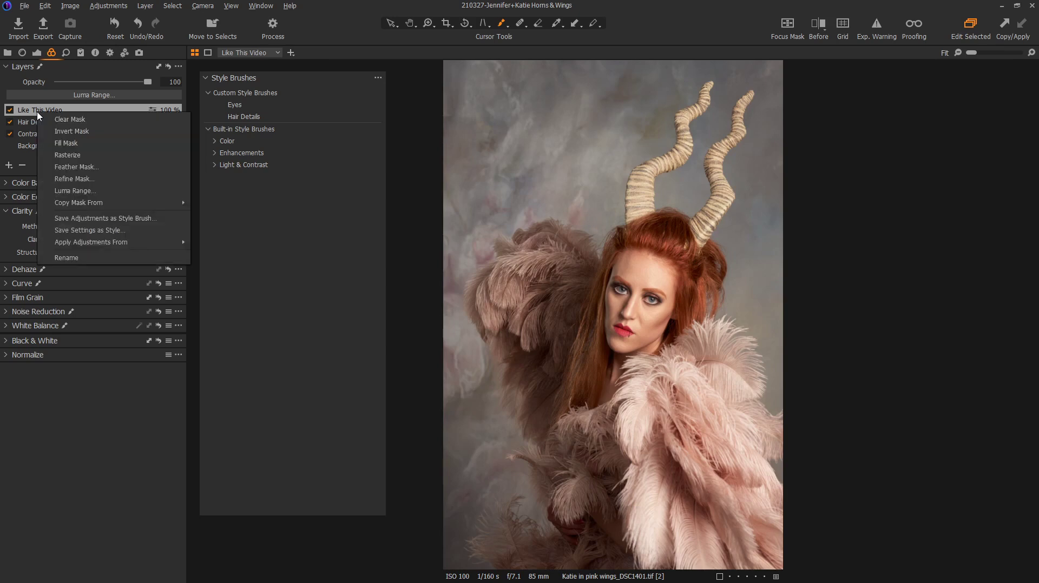
pyautogui.click(115, 220)
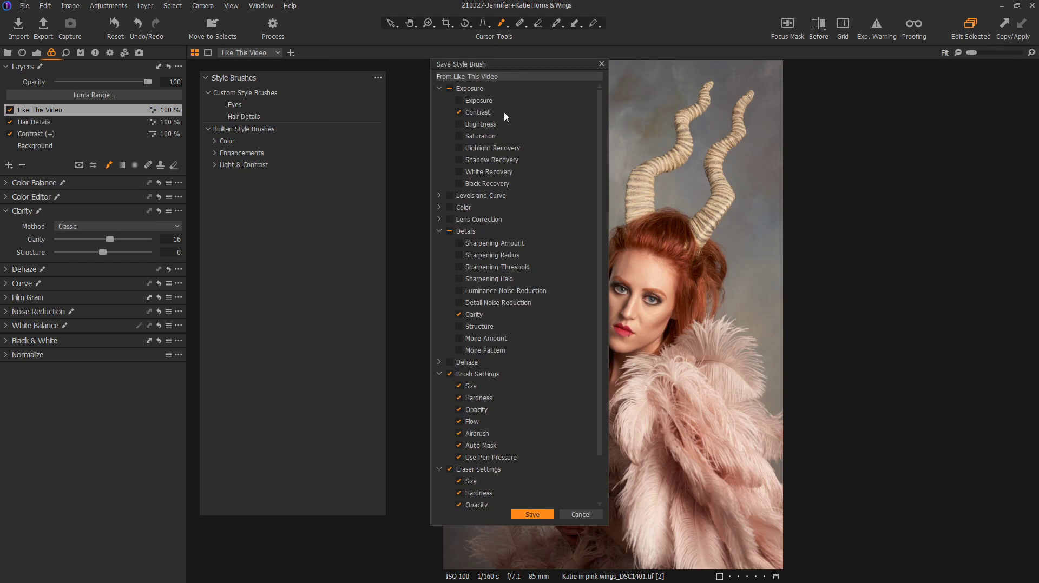
pyautogui.scroll(-2, 497, 378)
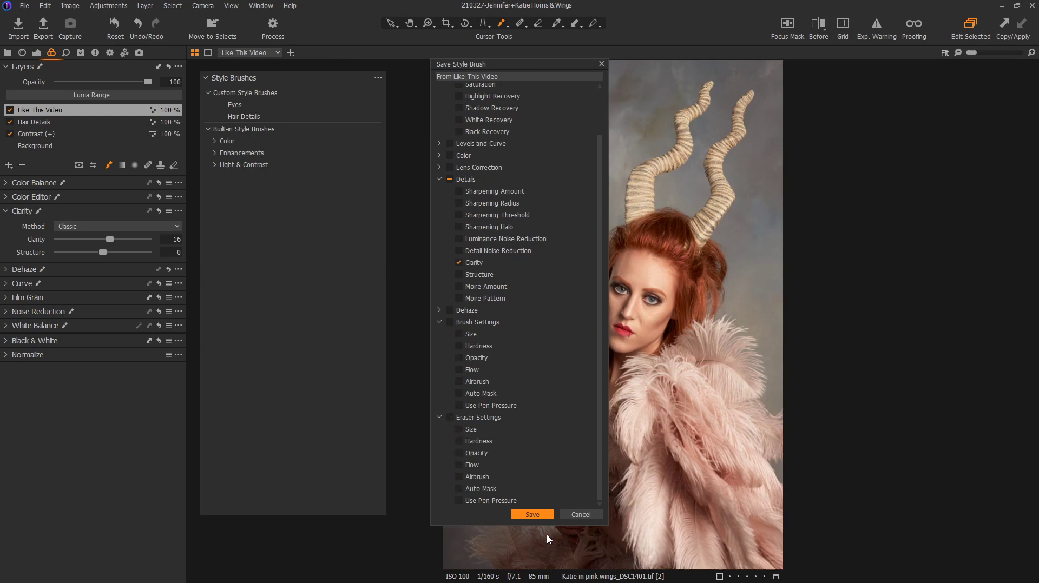
# - Confirm the style brush settings and reposition the file save window, checking its folder path
pyautogui.click(528, 517)
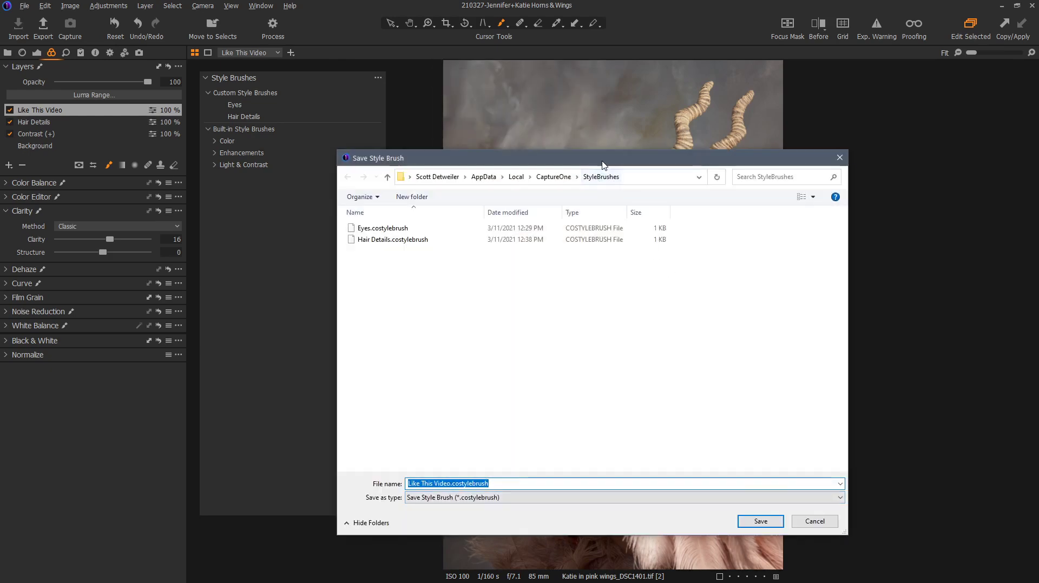
pyautogui.moveTo(602, 164); pyautogui.dragTo(554, 138)
pyautogui.click(590, 151)
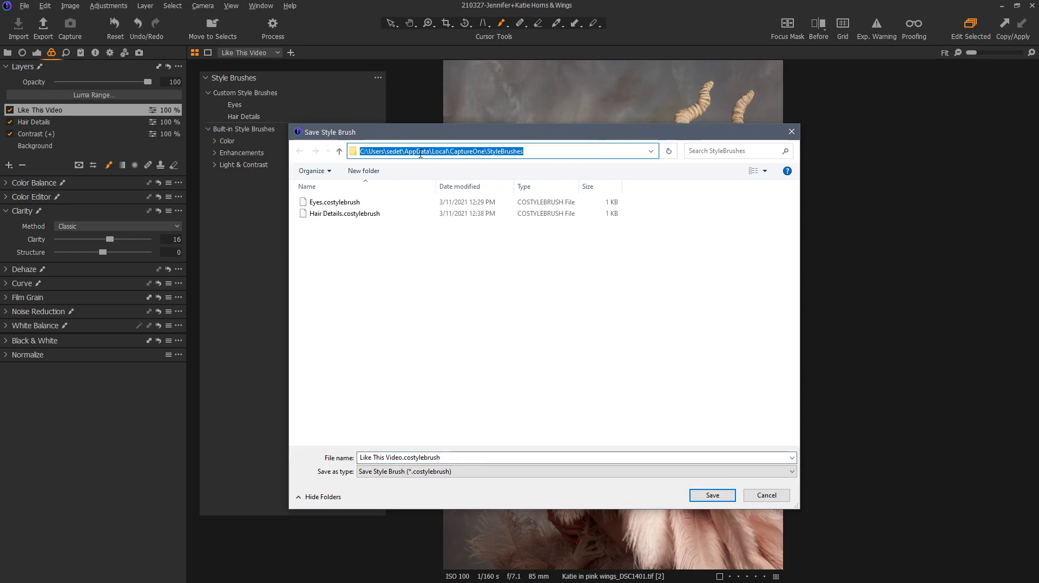
pyautogui.click(501, 242)
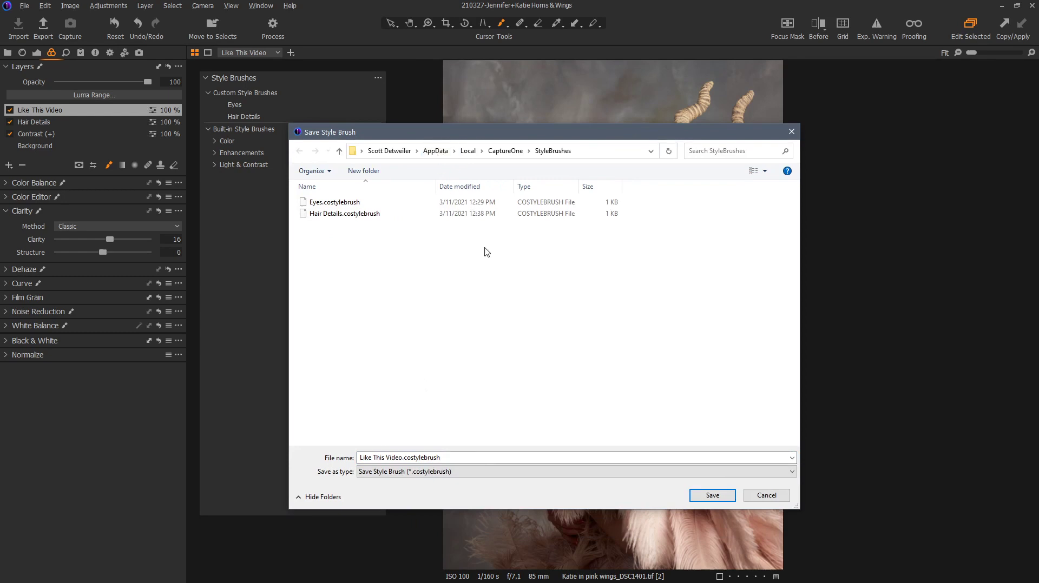
# - Browse up to the CaptureOne folder, into Recipes120, and back into StyleBrushes
pyautogui.click(509, 155)
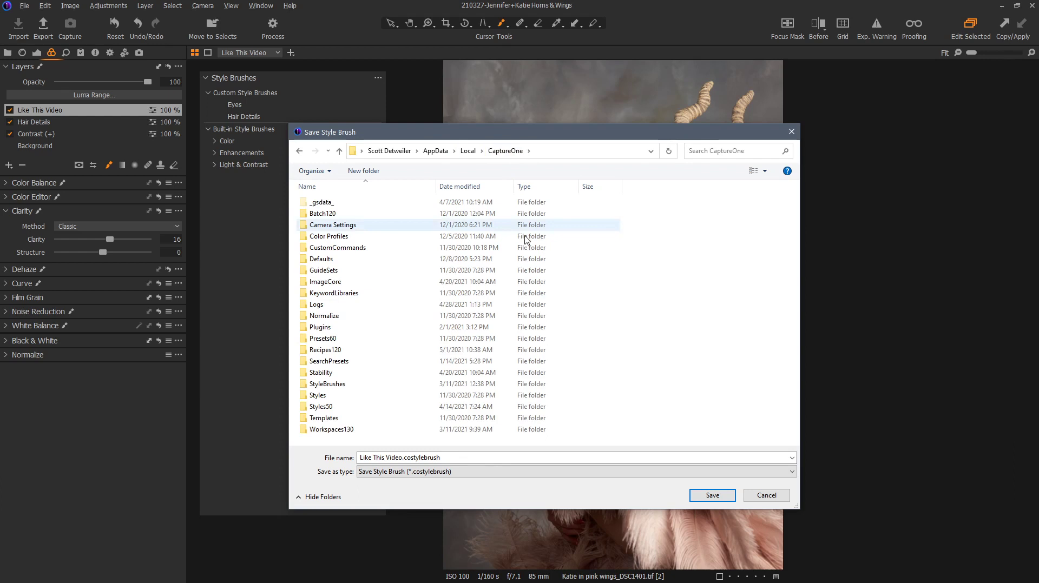
pyautogui.doubleClick(325, 350)
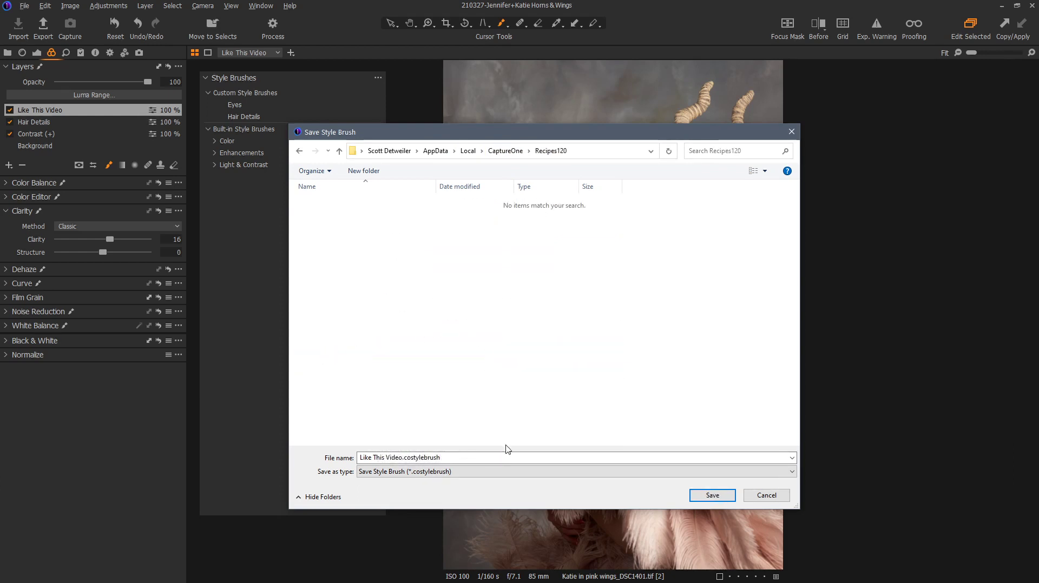
pyautogui.click(427, 476)
pyautogui.click(427, 481)
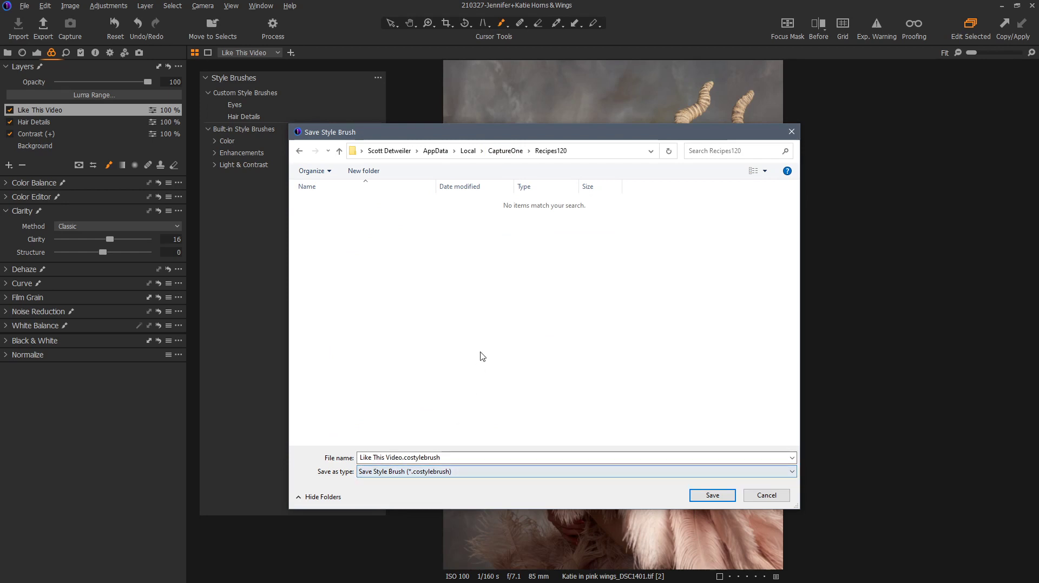
pyautogui.click(506, 151)
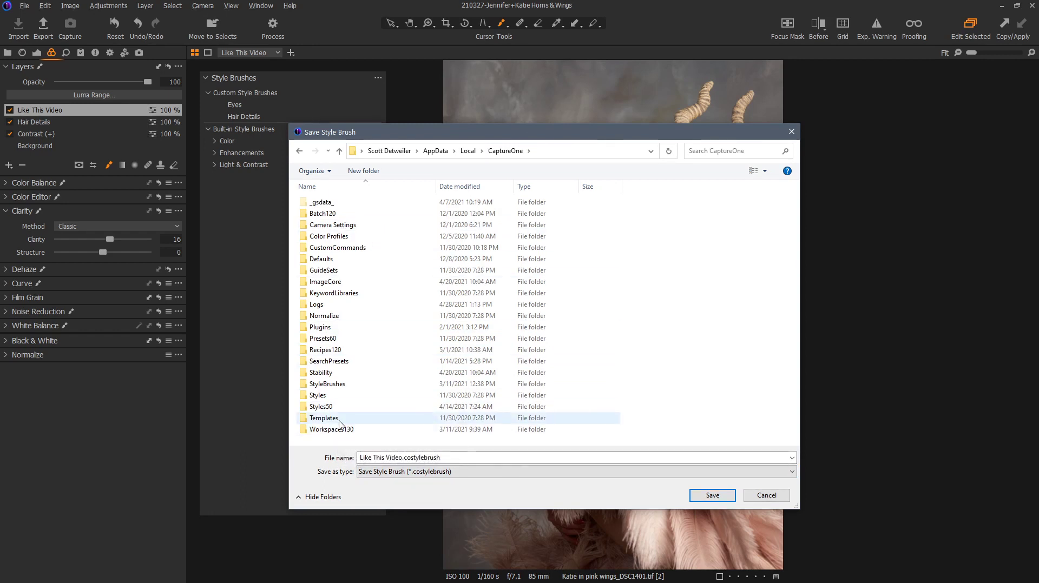
pyautogui.doubleClick(346, 384)
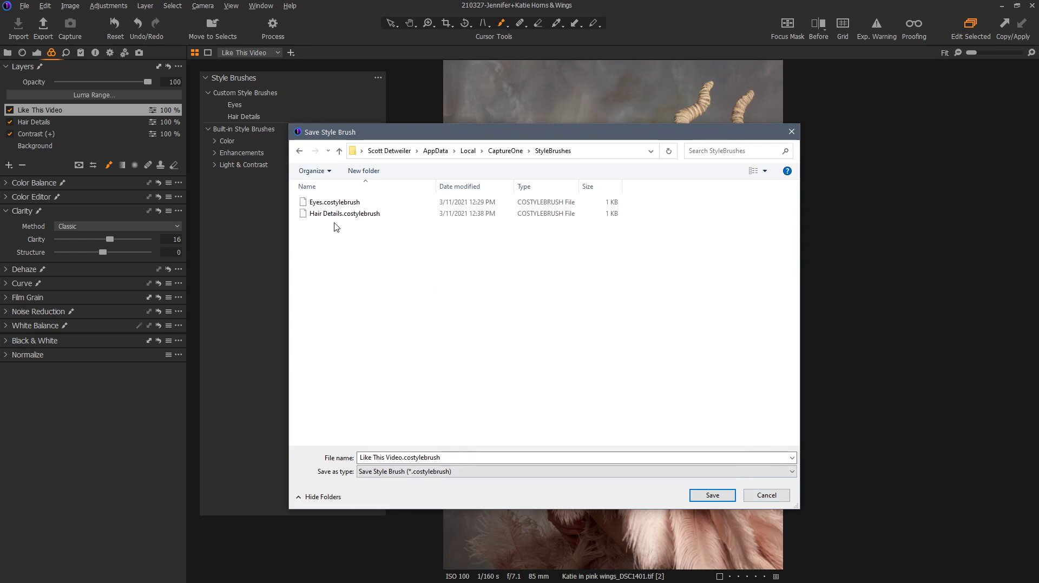
# - Cancel the Like This Video file save, then expand Light & Contrast under Built-in Style Brushes
pyautogui.click(766, 495)
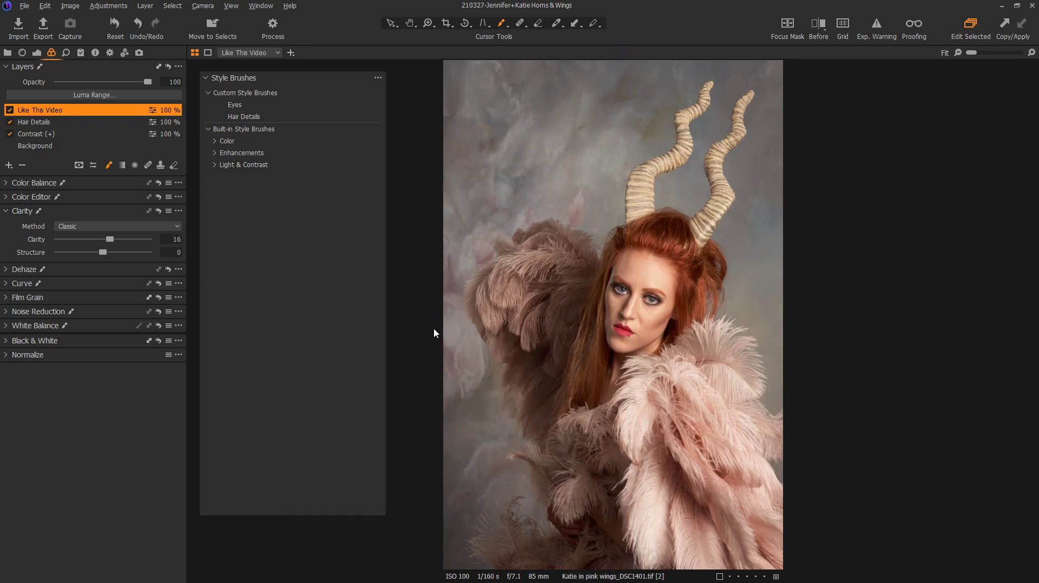
pyautogui.click(215, 166)
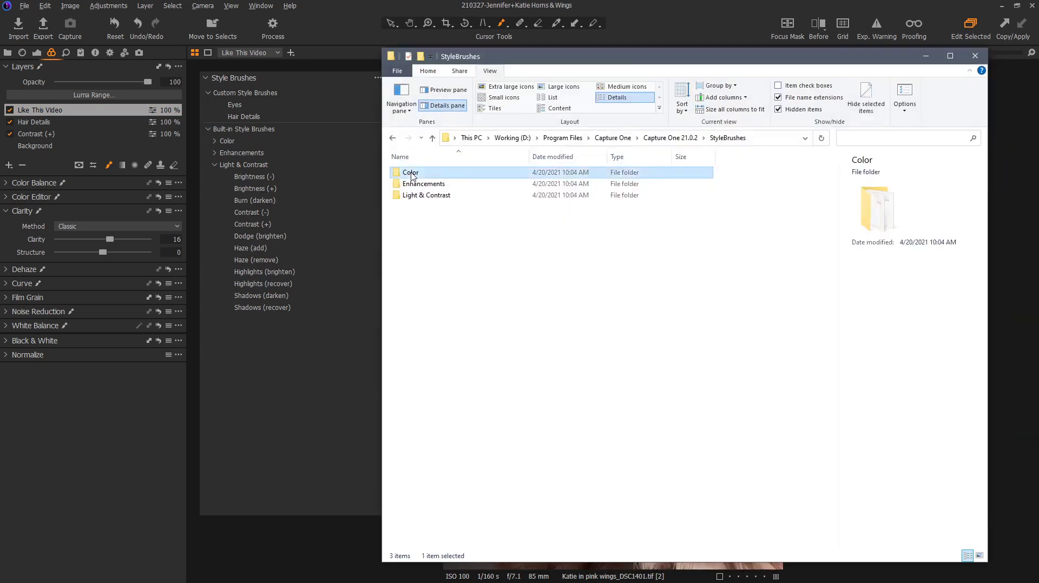
# - Enter the StyleBrushes Color folder and start Open with on Balance (Cool).costylebrush
pyautogui.doubleClick(414, 172)
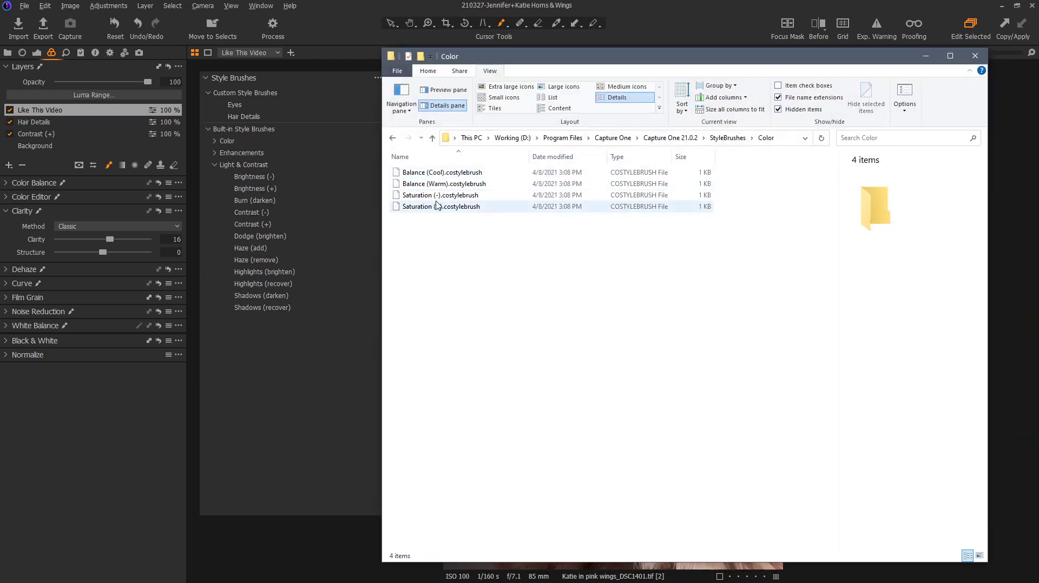
pyautogui.rightClick(445, 174)
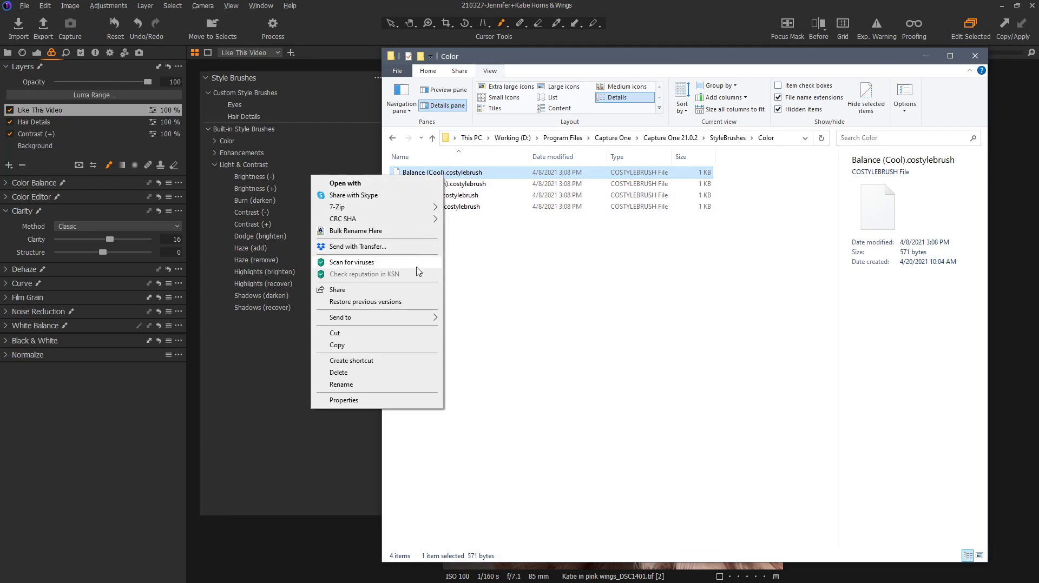
pyautogui.click(406, 184)
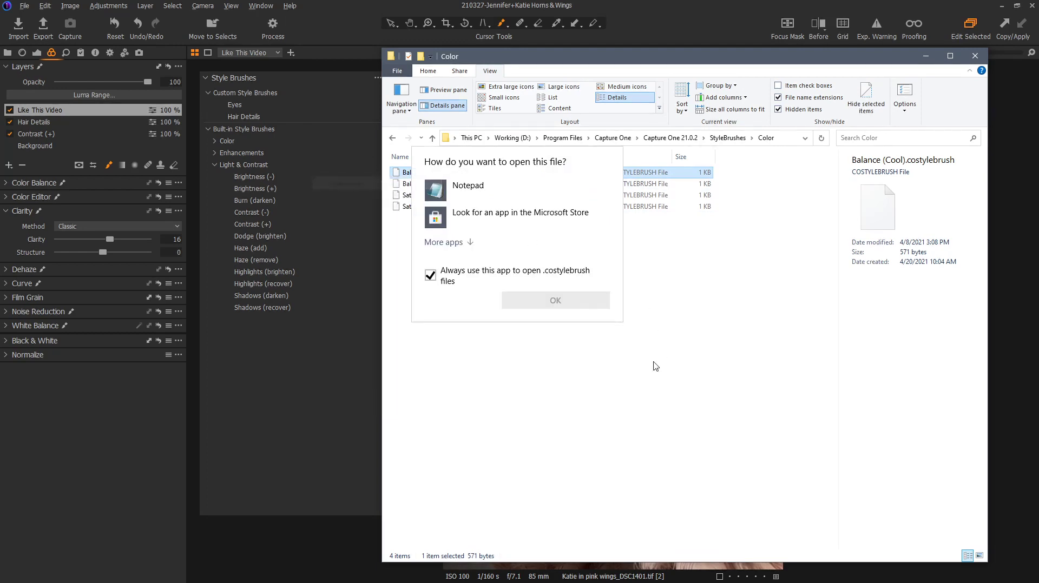
# - Read the Balance (Cool) brush's XML in Notepad, then close Notepad
pyautogui.click(558, 300)
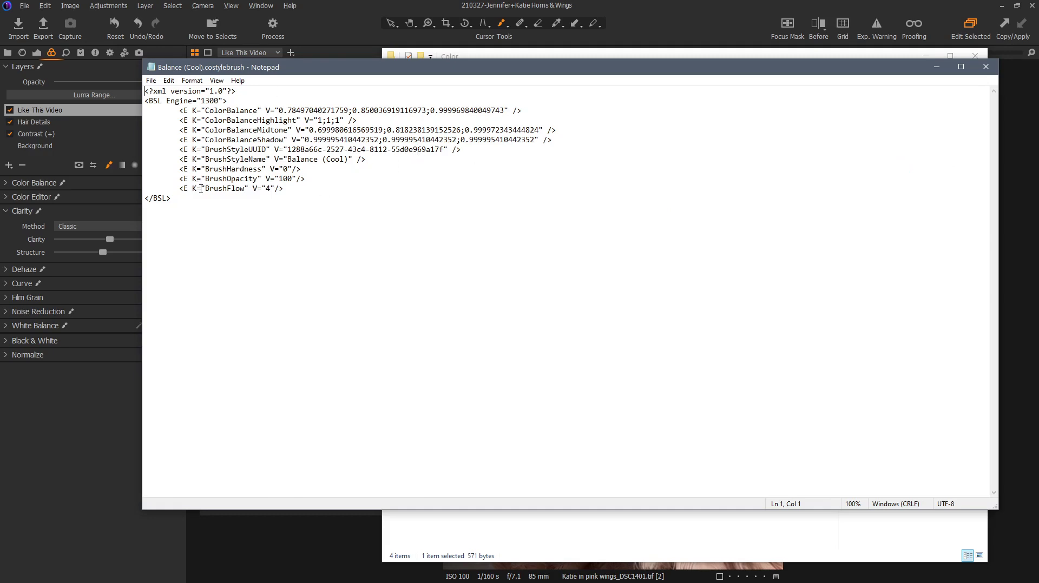
pyautogui.click(986, 67)
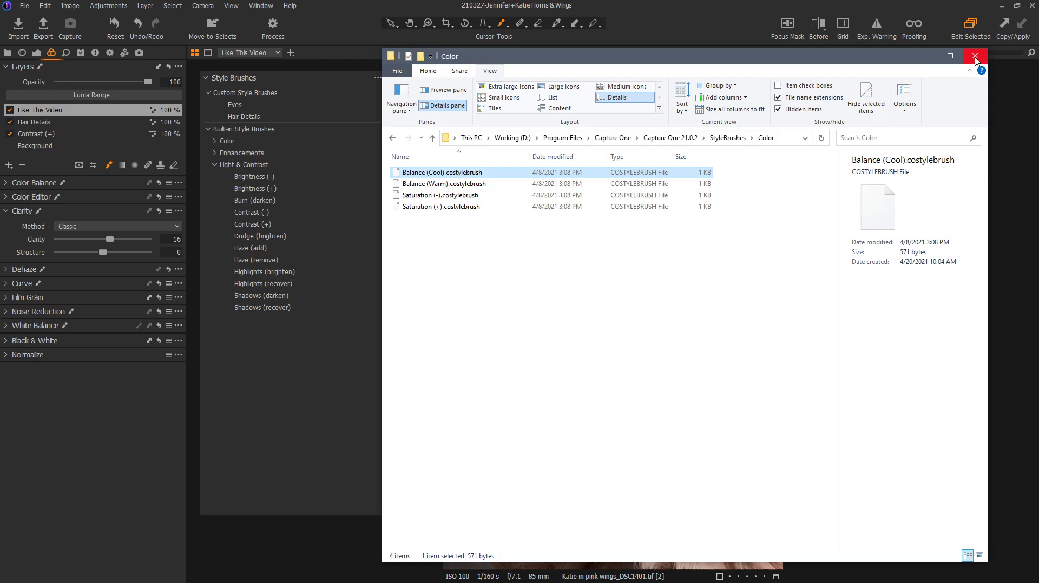
# - Close Explorer and expand Enhancements under Built-in Style Brushes to reveal brushes like Whiten Teeth
pyautogui.click(925, 56)
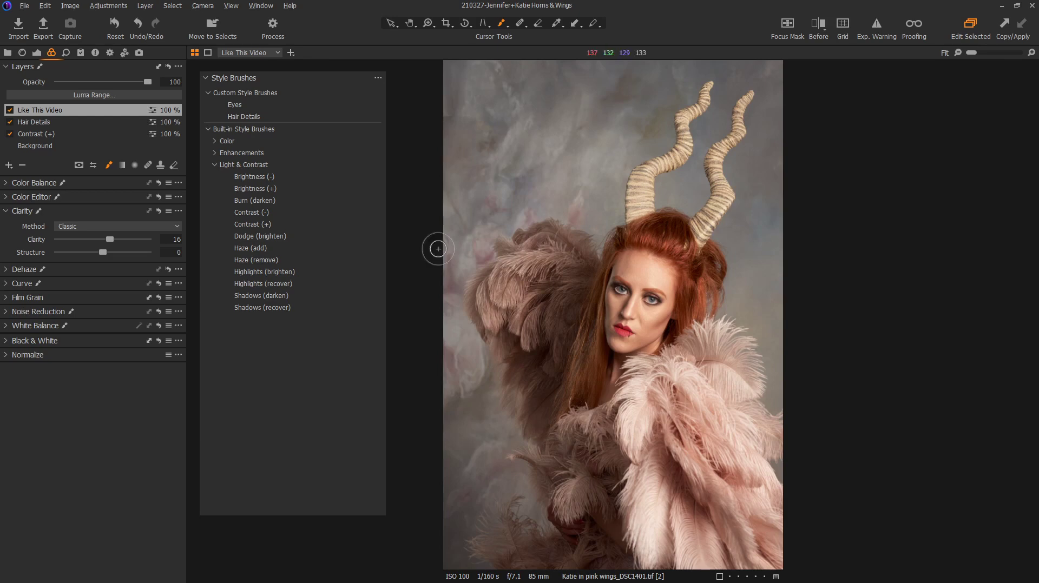
pyautogui.click(215, 152)
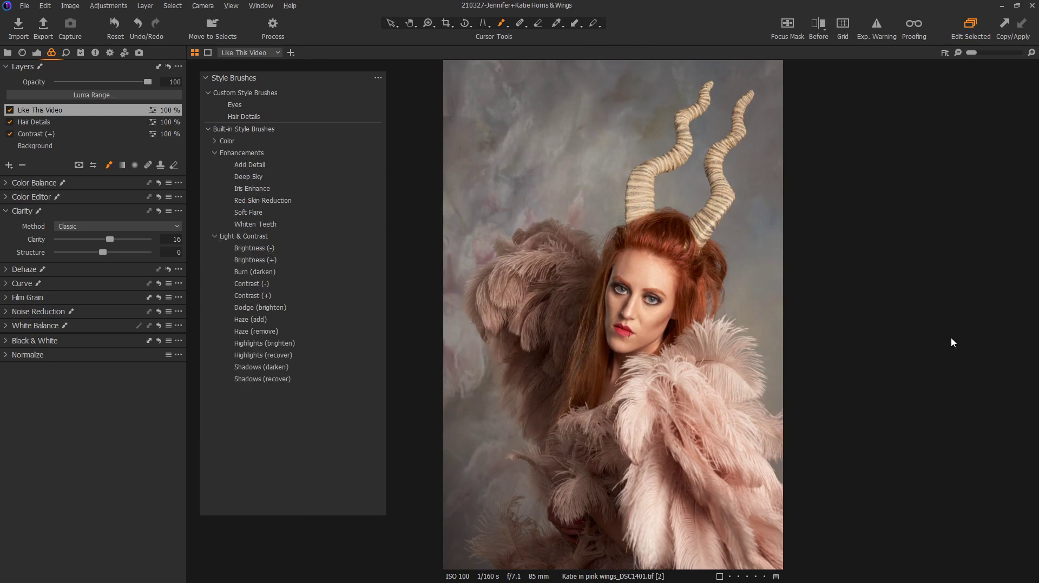